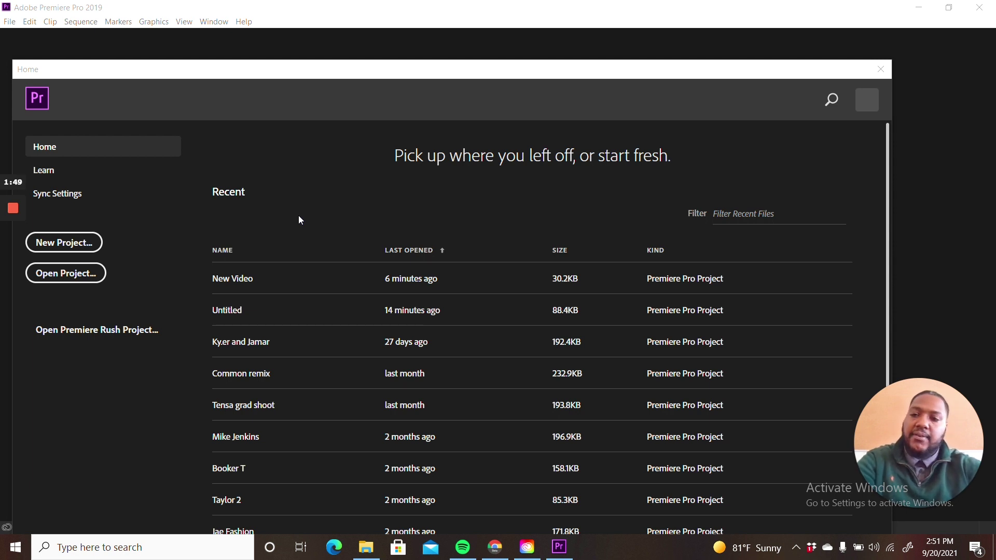
Create a new project named "New Video project" with the default location and settings
{"action": "left_click", "coordinate": [52, 246]}
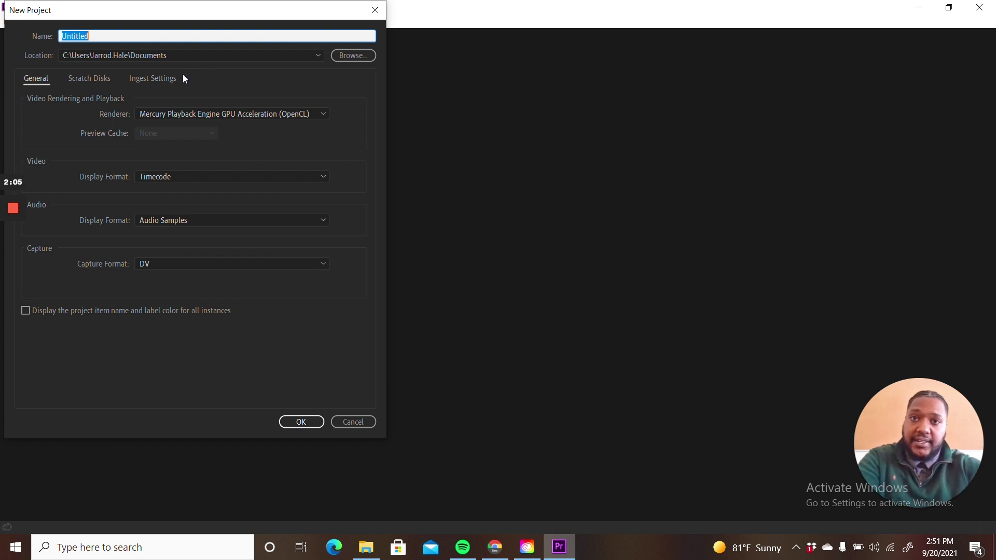
{"action": "key", "text": "BackSpace"}
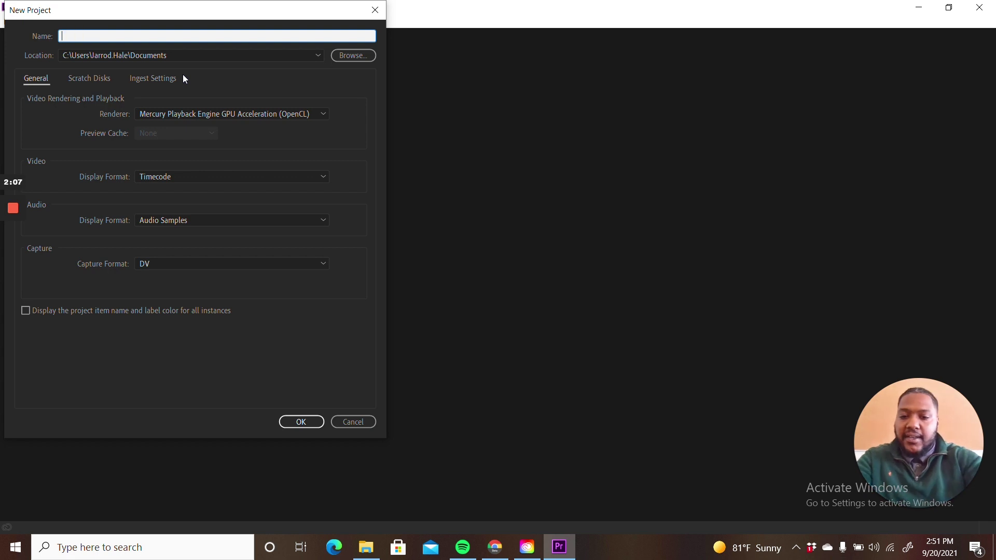
{"action": "type", "text": "New Video project"}
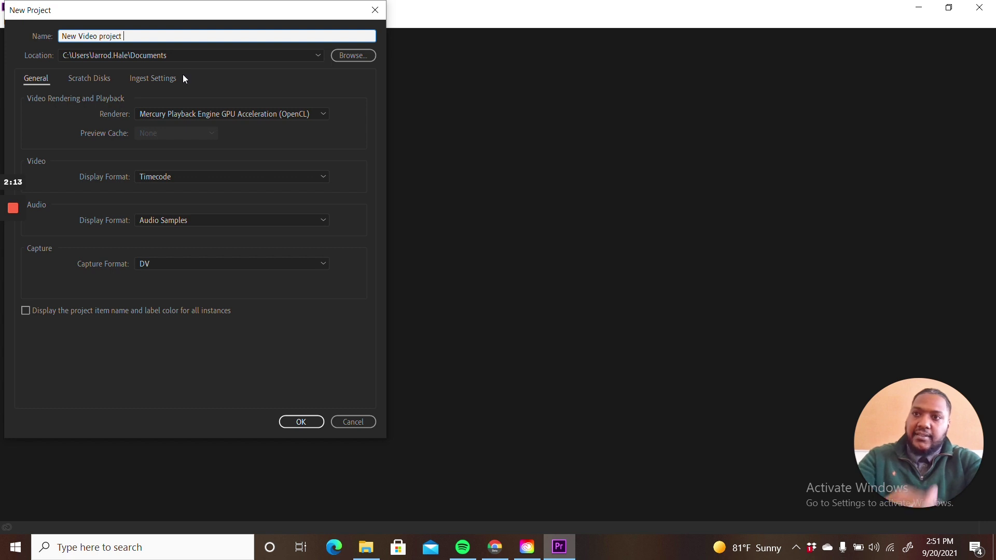
{"action": "left_click", "coordinate": [300, 423]}
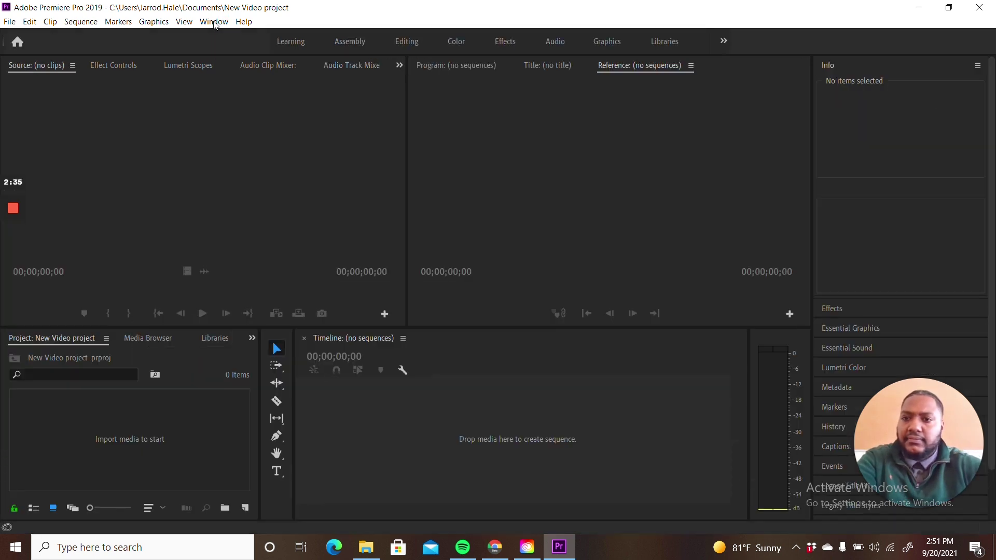
{"action": "left_click", "coordinate": [243, 201]}
{"action": "left_click", "coordinate": [573, 204]}
{"action": "left_click", "coordinate": [541, 474]}
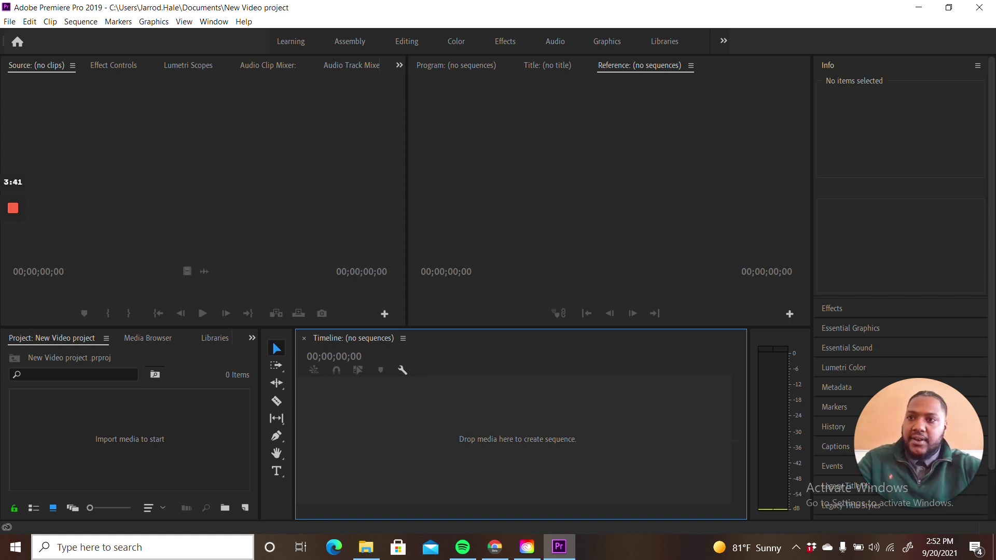
{"action": "left_click", "coordinate": [256, 186]}
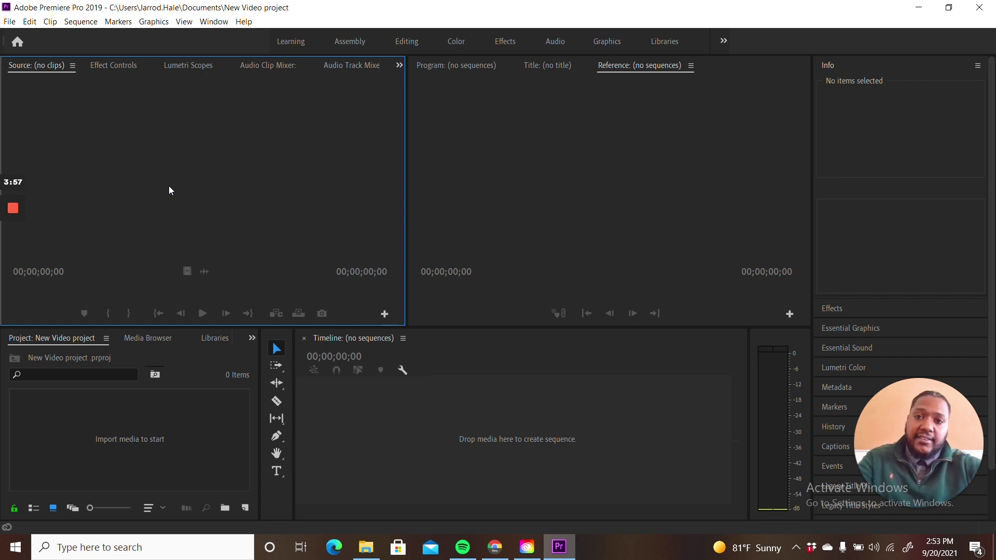
Show the Program monitor in place of the Reference monitor
{"action": "left_click", "coordinate": [535, 166]}
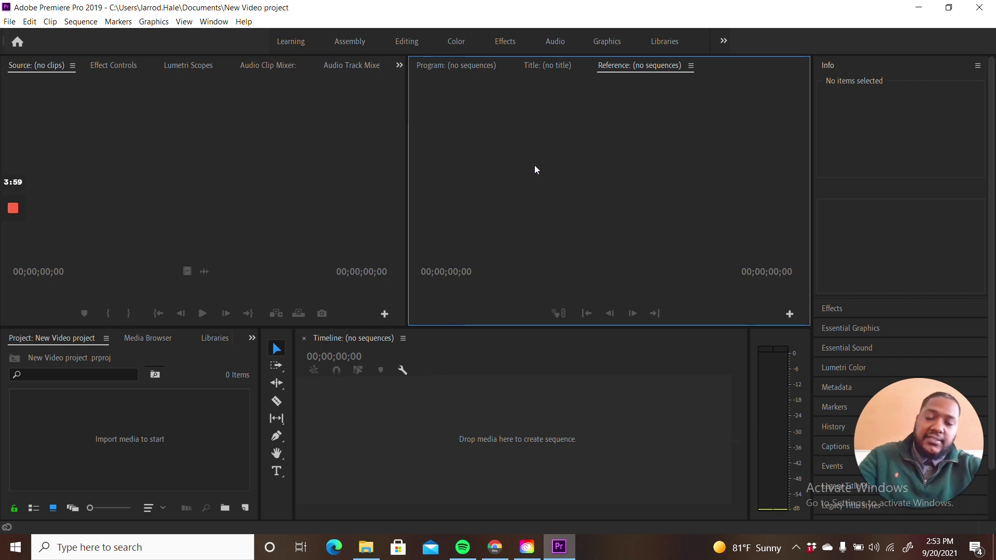
{"action": "left_click", "coordinate": [447, 66]}
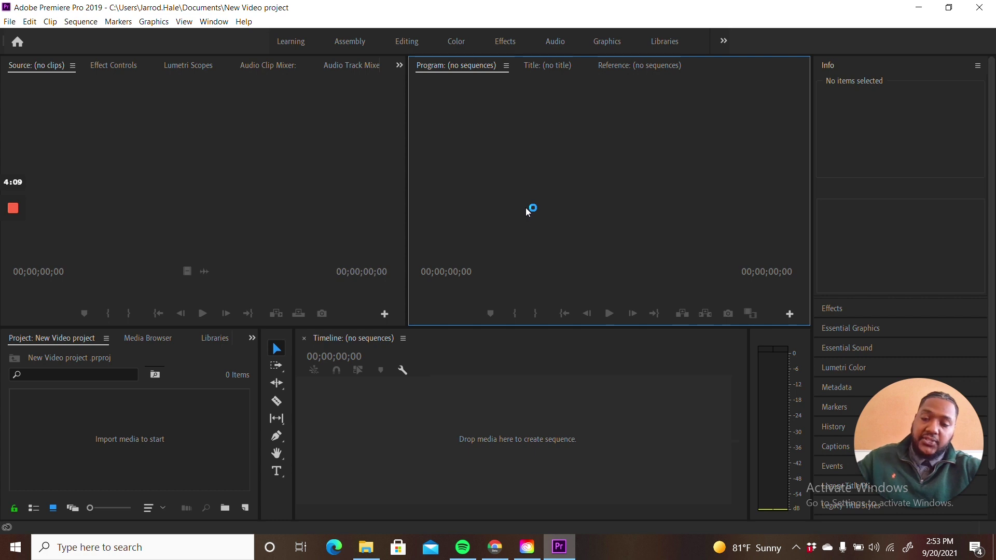
{"action": "left_click", "coordinate": [433, 400]}
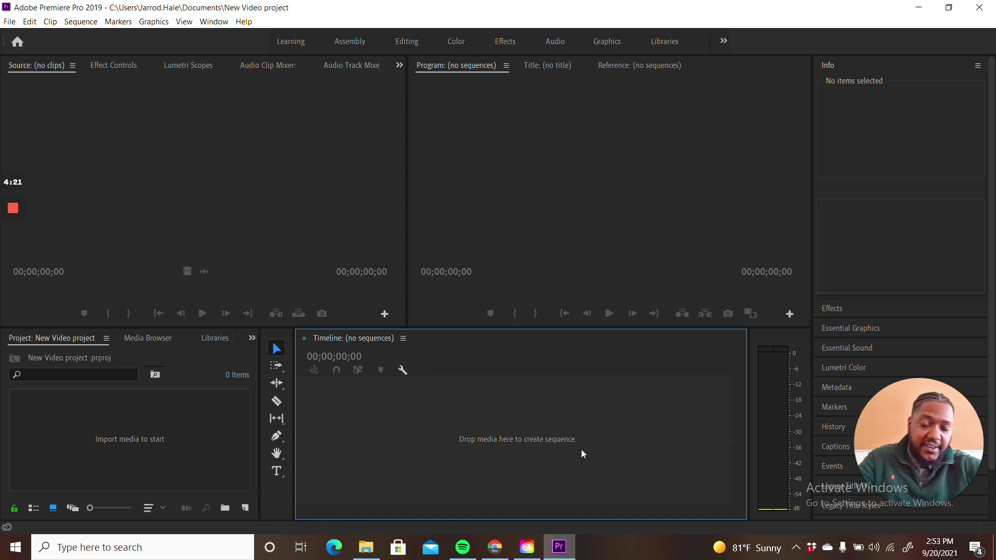
Switch to File Explorer and open the Clip folder on the Desktop
{"action": "left_click", "coordinate": [102, 464]}
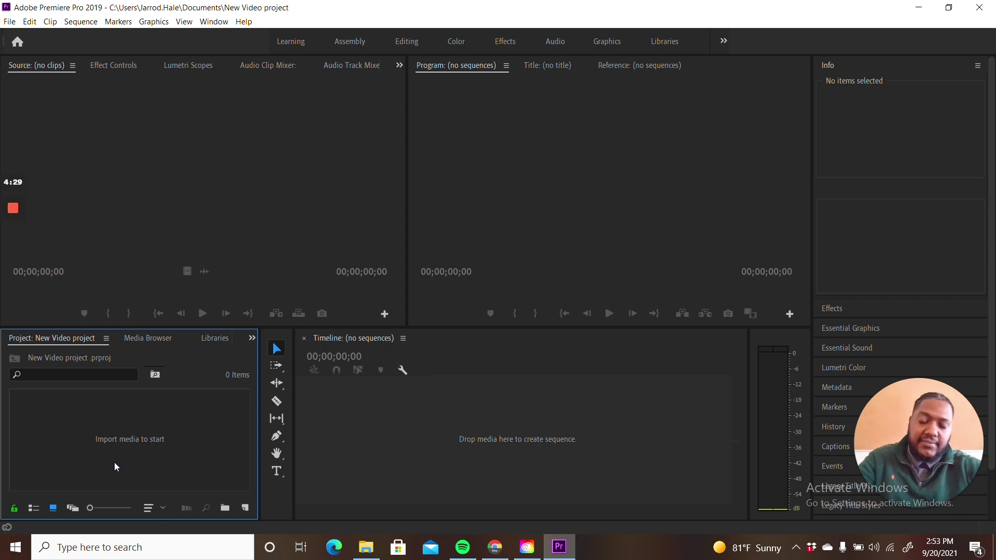
{"action": "key", "text": "super+e"}
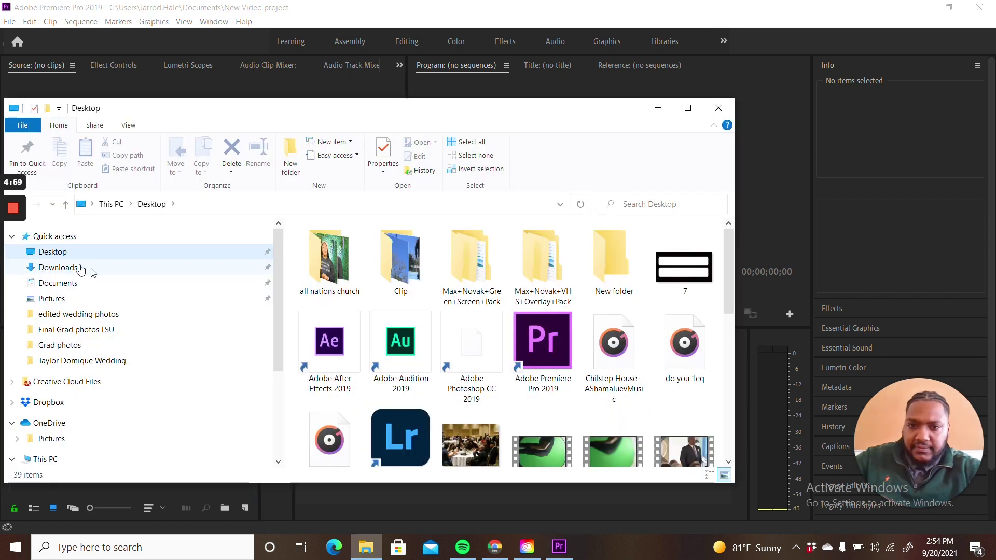
{"action": "scroll", "coordinate": [578, 329], "scroll_direction": "down", "scroll_amount": 6}
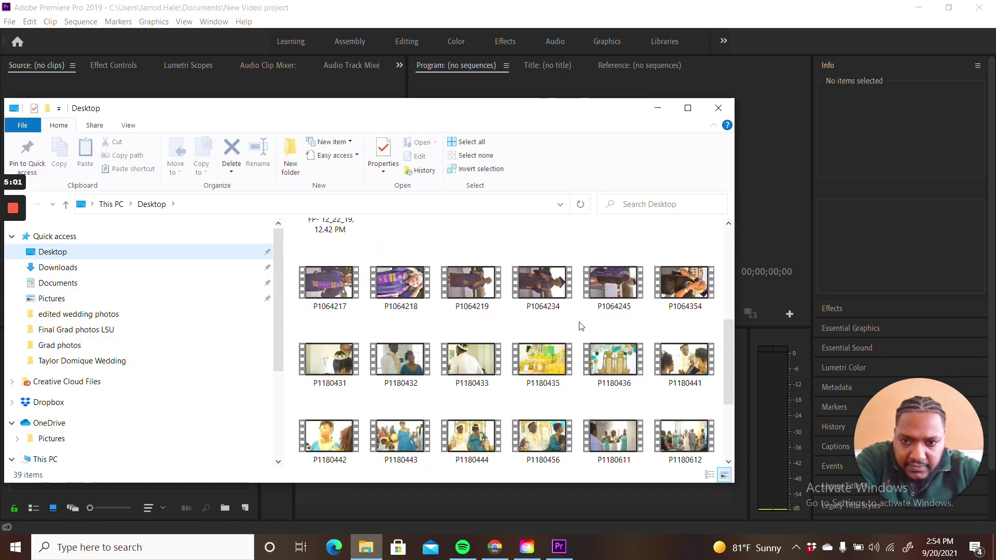
{"action": "scroll", "coordinate": [577, 329], "scroll_direction": "down", "scroll_amount": 3}
{"action": "scroll", "coordinate": [579, 329], "scroll_direction": "up", "scroll_amount": 9}
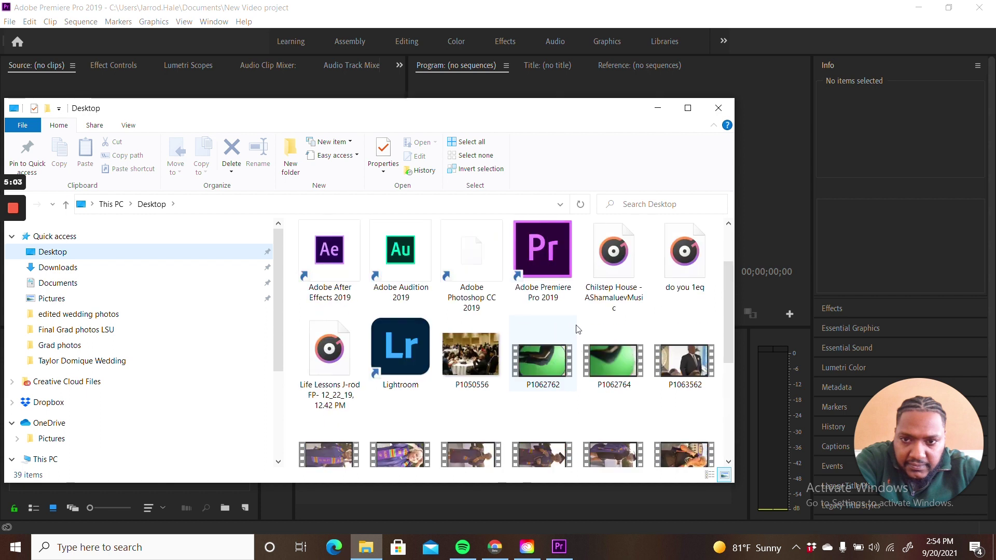
{"action": "left_click", "coordinate": [409, 268]}
{"action": "double_click", "coordinate": [408, 268]}
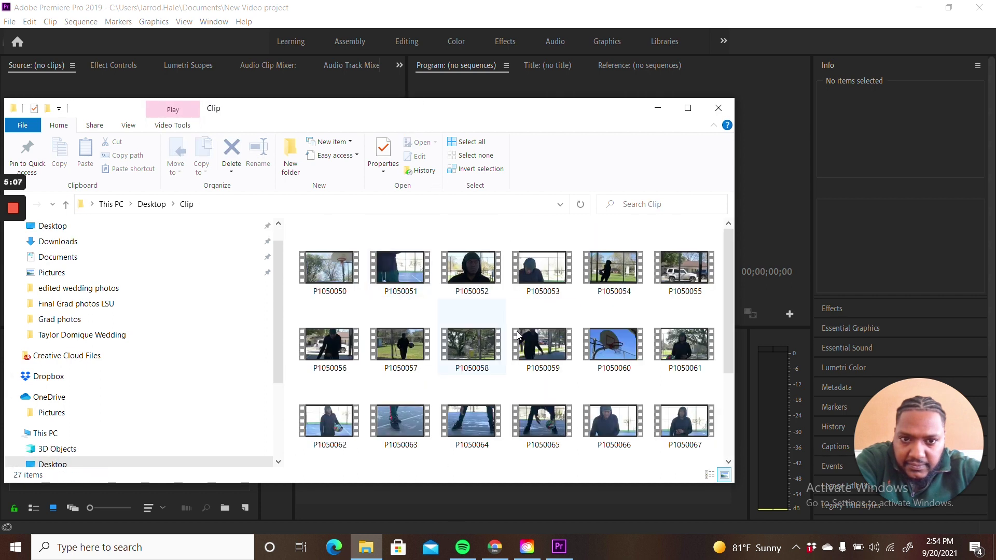
{"action": "scroll", "coordinate": [607, 332], "scroll_direction": "down", "scroll_amount": 3}
{"action": "scroll", "coordinate": [607, 332], "scroll_direction": "up", "scroll_amount": 3}
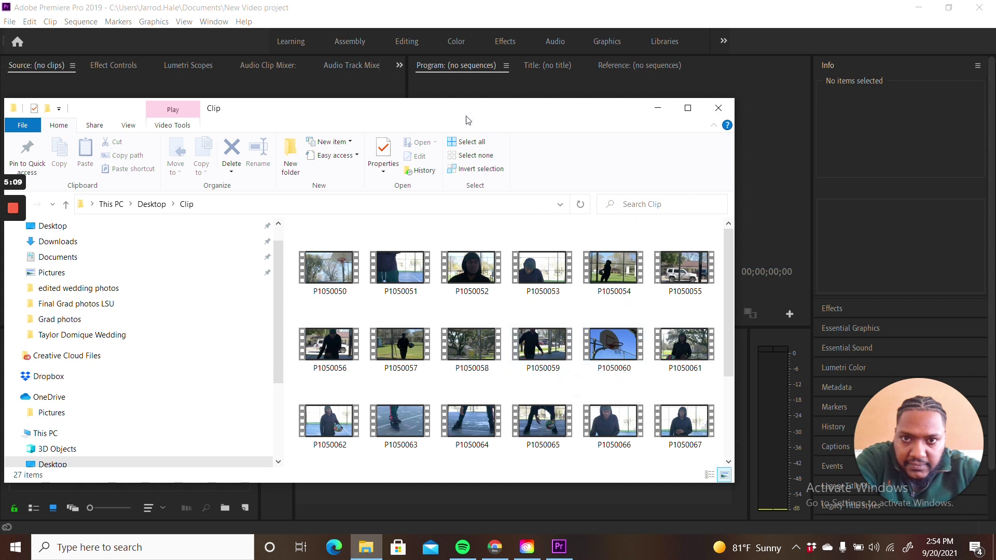
Import the clip P1050060 from the Clip folder into the Premiere Pro project
{"action": "left_click_drag", "start_coordinate": [465, 116], "coordinate": [716, 64]}
{"action": "left_click", "coordinate": [856, 302]}
{"action": "left_click_drag", "start_coordinate": [803, 309], "coordinate": [82, 452]}
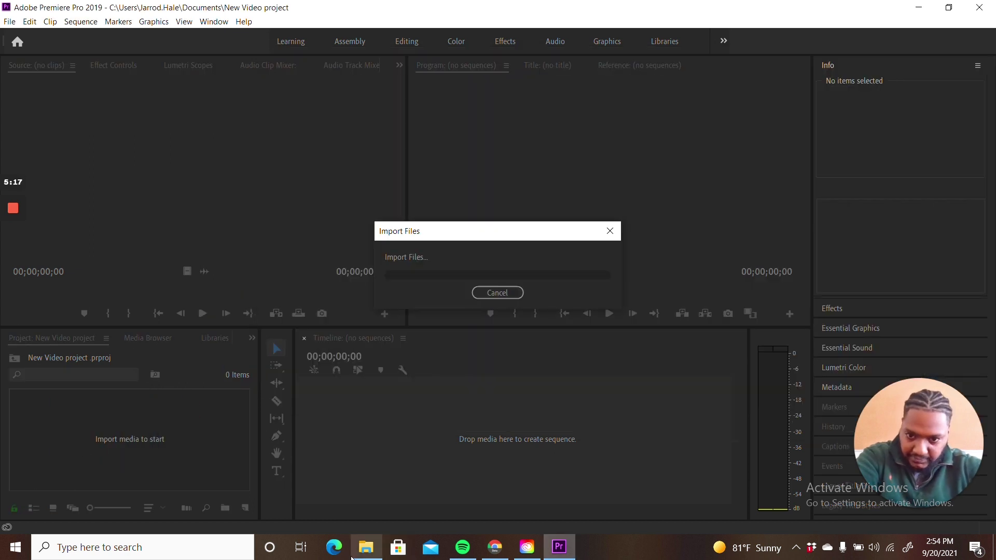
Import the clips P1050065 and P1050066 from the Clip folder into the project and minimize File Explorer
{"action": "mouse_move", "coordinate": [367, 556]}
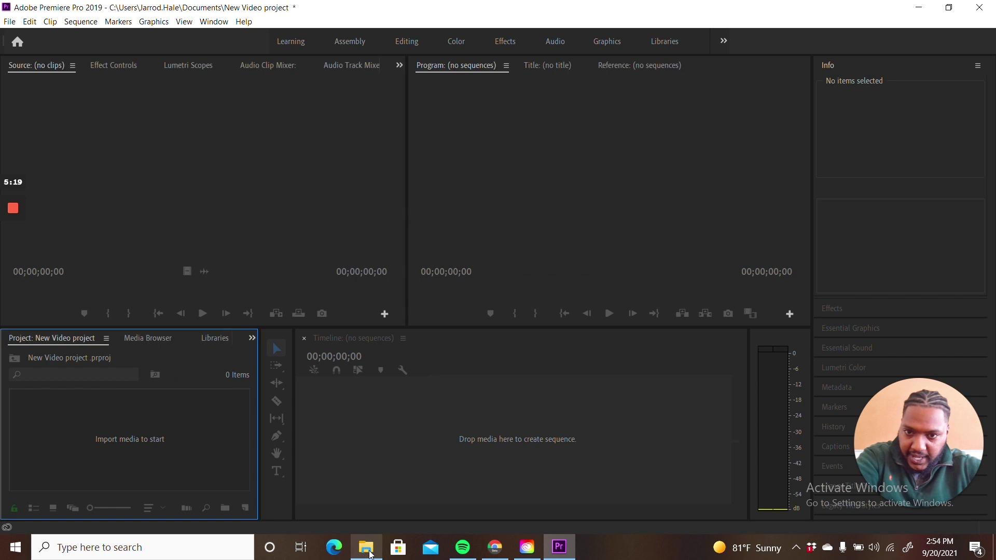
{"action": "left_click", "coordinate": [369, 550]}
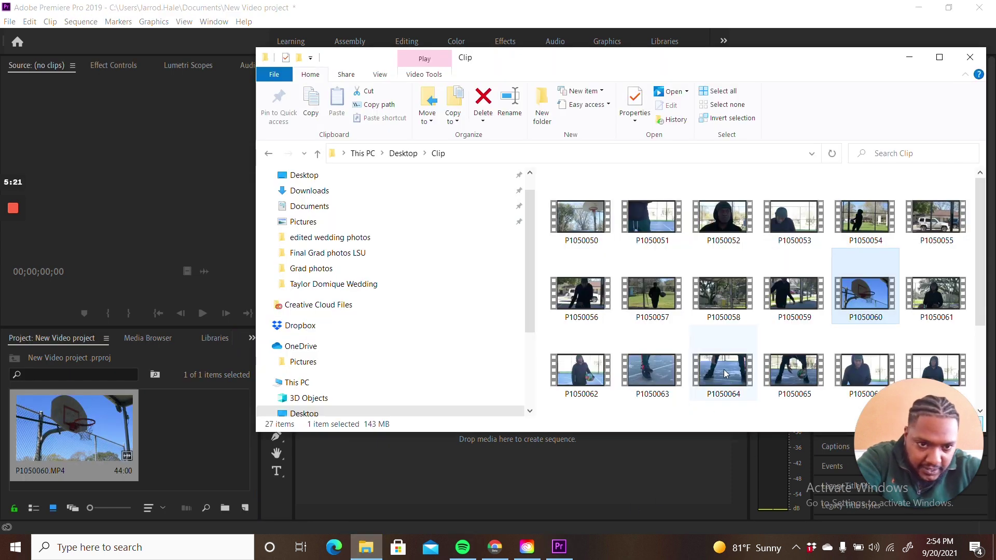
{"action": "left_click_drag", "start_coordinate": [774, 371], "coordinate": [171, 424]}
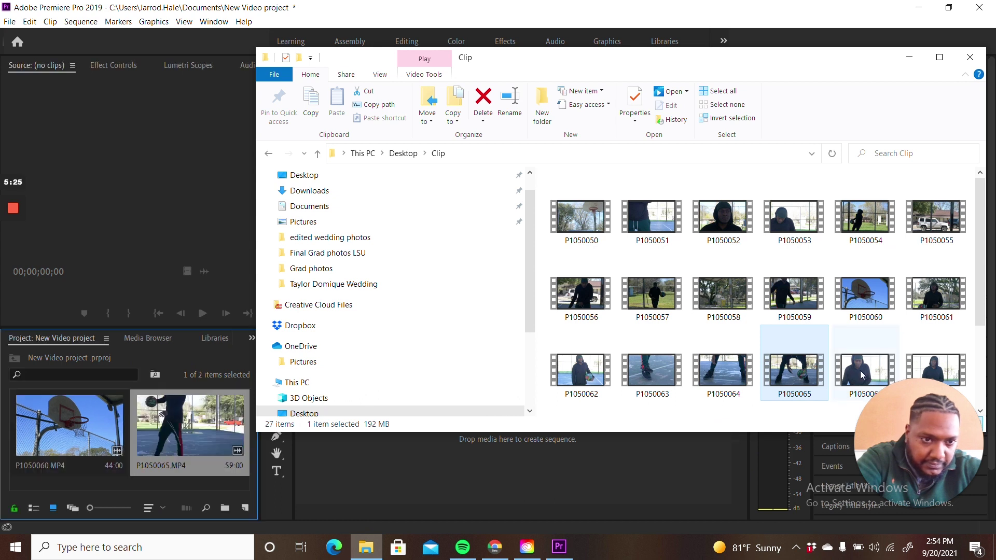
{"action": "left_click_drag", "start_coordinate": [863, 372], "coordinate": [109, 458]}
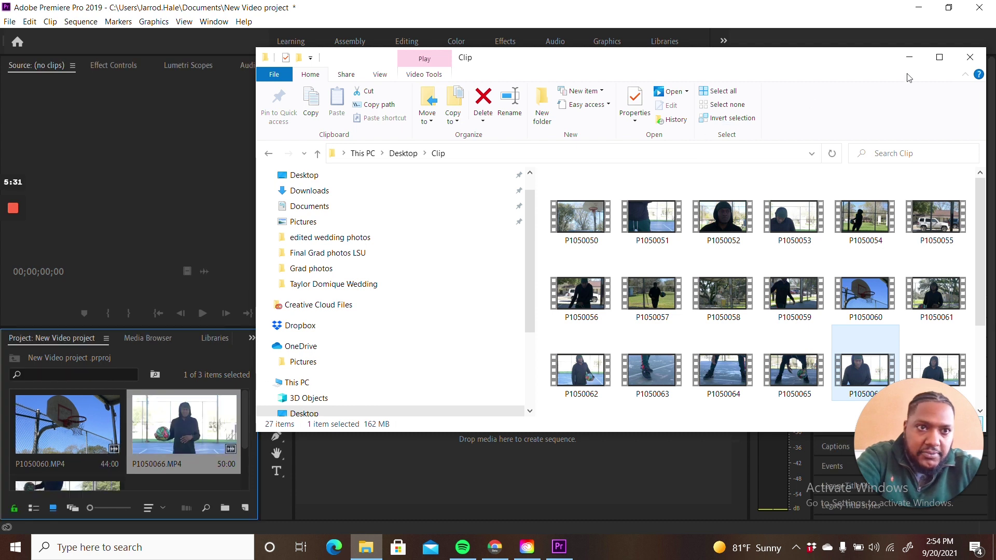
{"action": "left_click", "coordinate": [909, 58]}
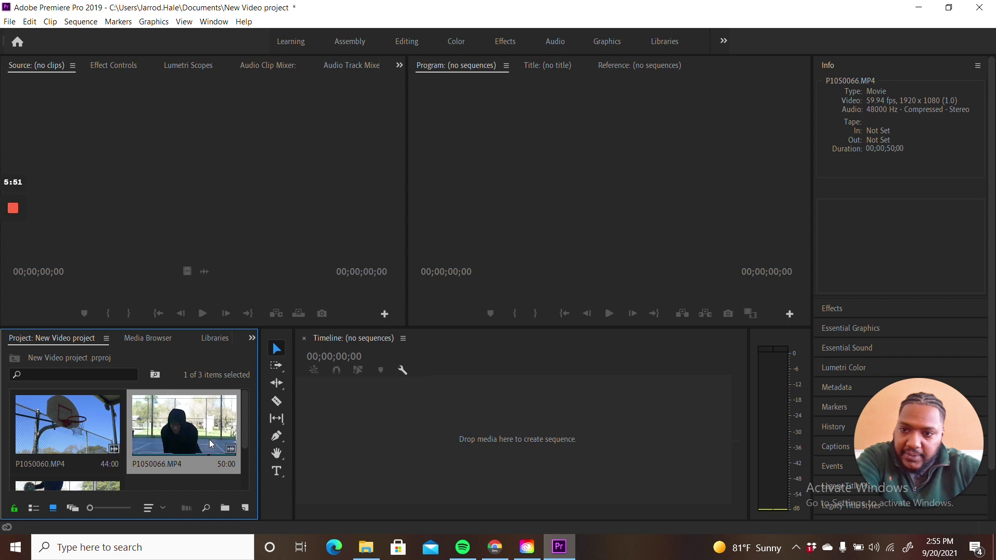
Load the clip P1050065.MP4 from the project bin into the Source monitor
{"action": "scroll", "coordinate": [39, 455], "scroll_direction": "down", "scroll_amount": 2}
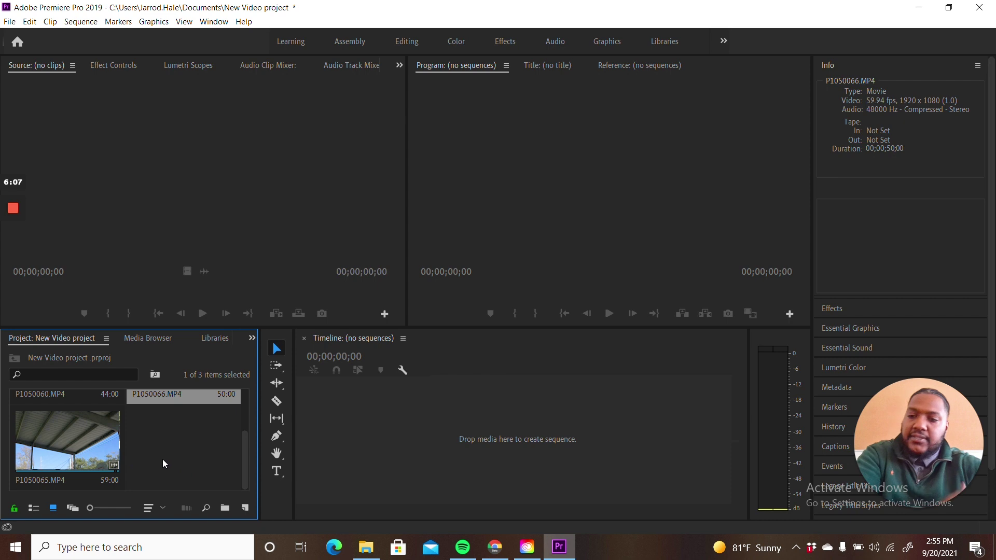
{"action": "scroll", "coordinate": [163, 459], "scroll_direction": "up", "scroll_amount": 2}
{"action": "scroll", "coordinate": [161, 463], "scroll_direction": "down", "scroll_amount": 2}
{"action": "scroll", "coordinate": [160, 467], "scroll_direction": "up", "scroll_amount": 2}
{"action": "scroll", "coordinate": [159, 470], "scroll_direction": "down", "scroll_amount": 2}
{"action": "left_click", "coordinate": [54, 457]}
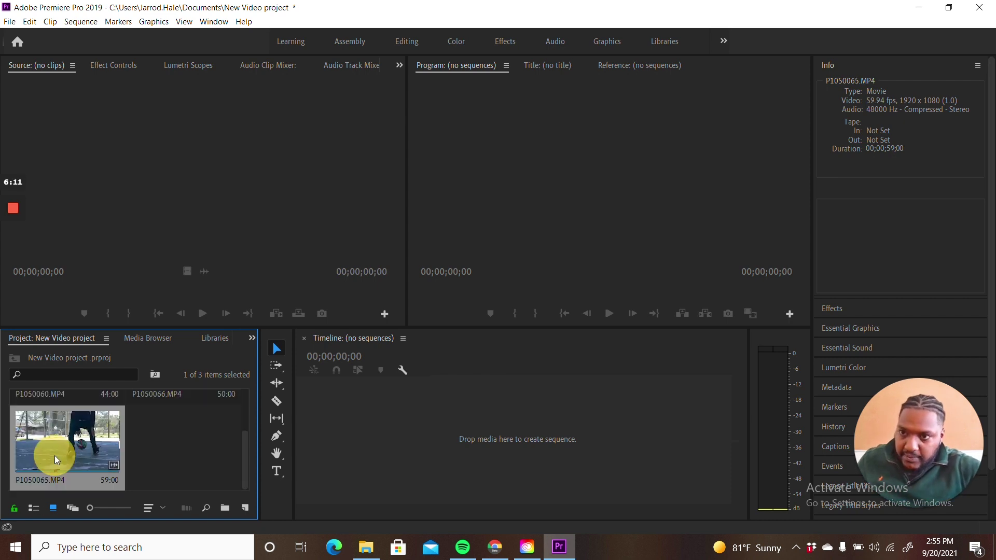
{"action": "left_click_drag", "start_coordinate": [55, 455], "coordinate": [169, 145]}
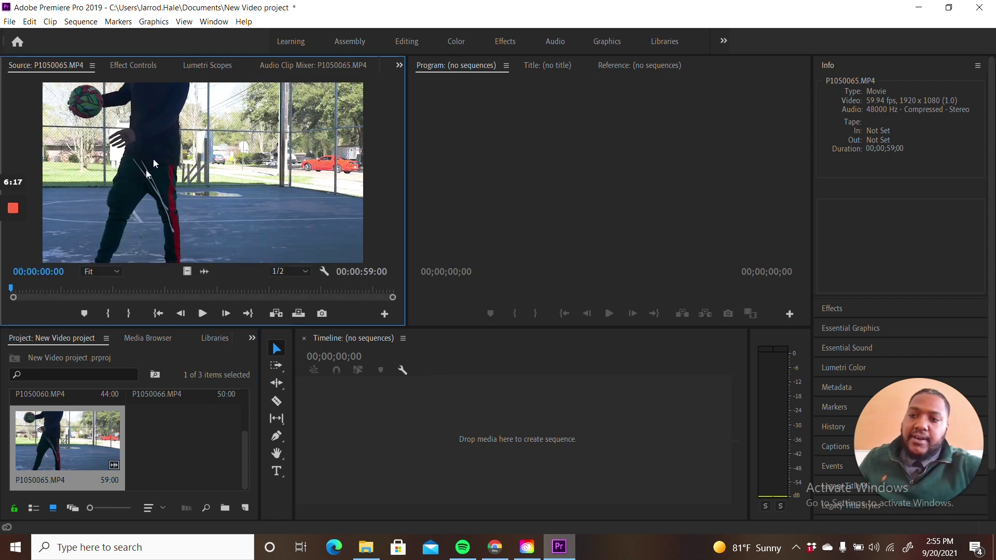
Mark the In point at 00:00:22:25 and the Out point at 00:00:28:12 on the source clip
{"action": "mouse_move", "coordinate": [16, 288]}
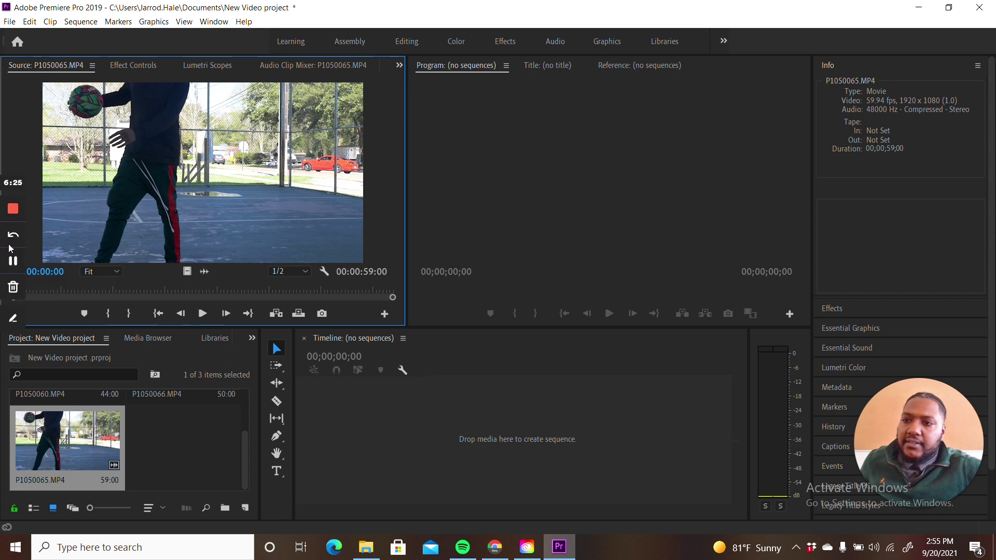
{"action": "left_click", "coordinate": [11, 198]}
{"action": "left_click", "coordinate": [32, 296]}
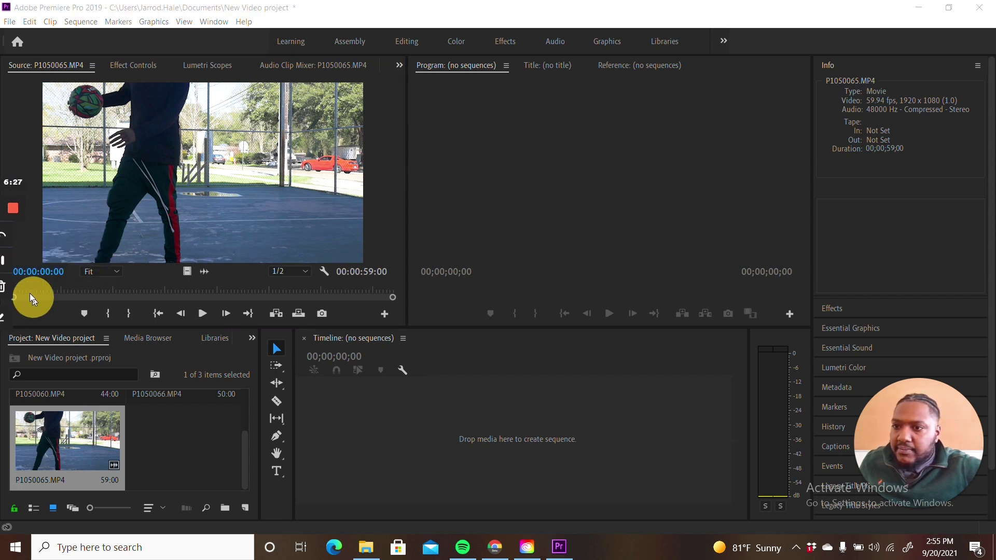
{"action": "left_click", "coordinate": [50, 289]}
{"action": "left_click", "coordinate": [75, 287]}
{"action": "left_click_drag", "start_coordinate": [82, 290], "coordinate": [141, 310]}
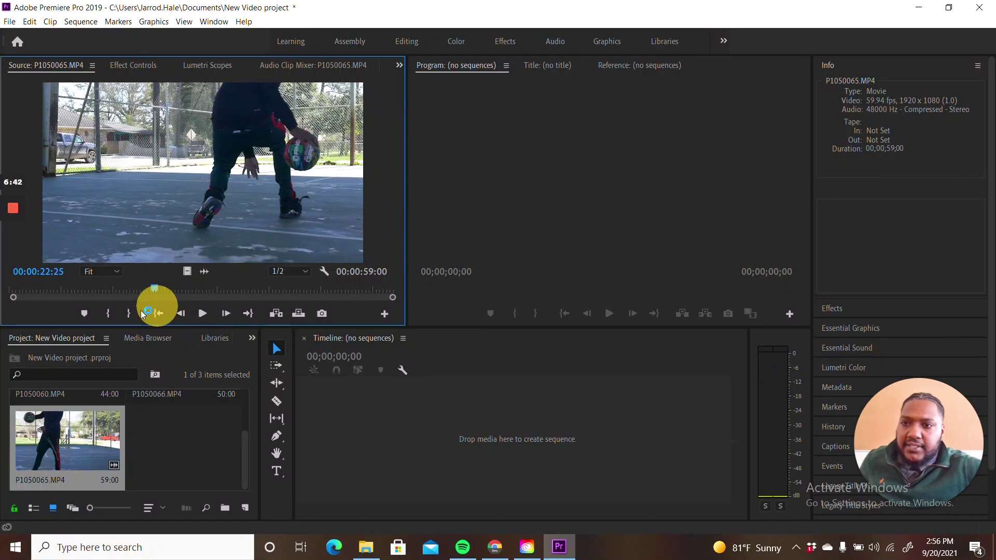
{"action": "left_click", "coordinate": [108, 315]}
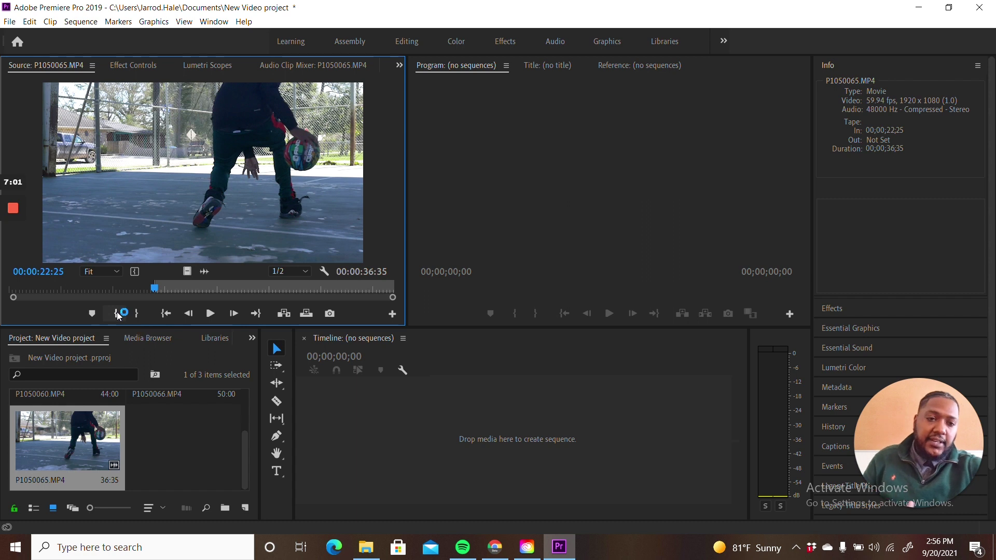
{"action": "left_click_drag", "start_coordinate": [156, 294], "coordinate": [193, 301]}
{"action": "left_click", "coordinate": [136, 314]}
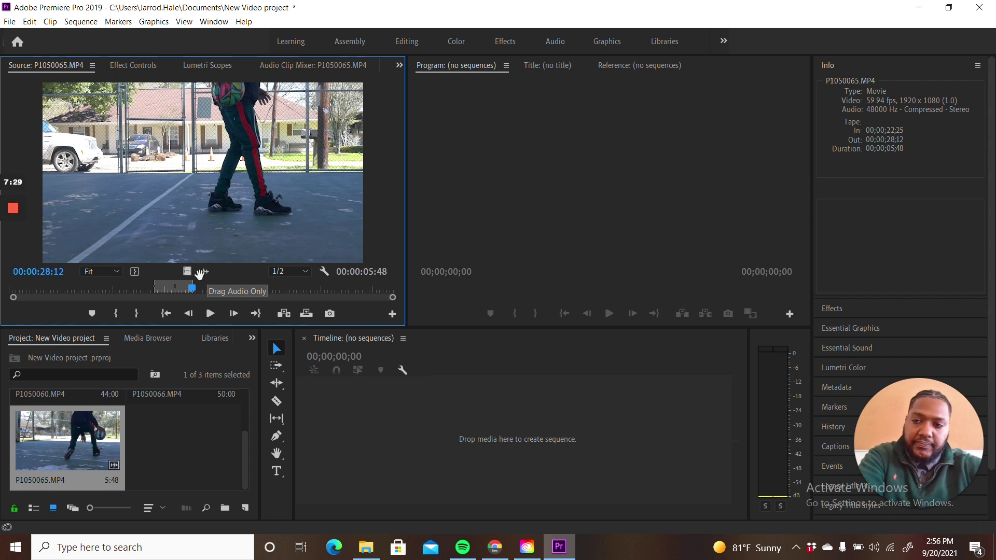
Create a sequence from only the video of the marked source section and show it in the Program monitor
{"action": "left_click_drag", "start_coordinate": [186, 271], "coordinate": [399, 433]}
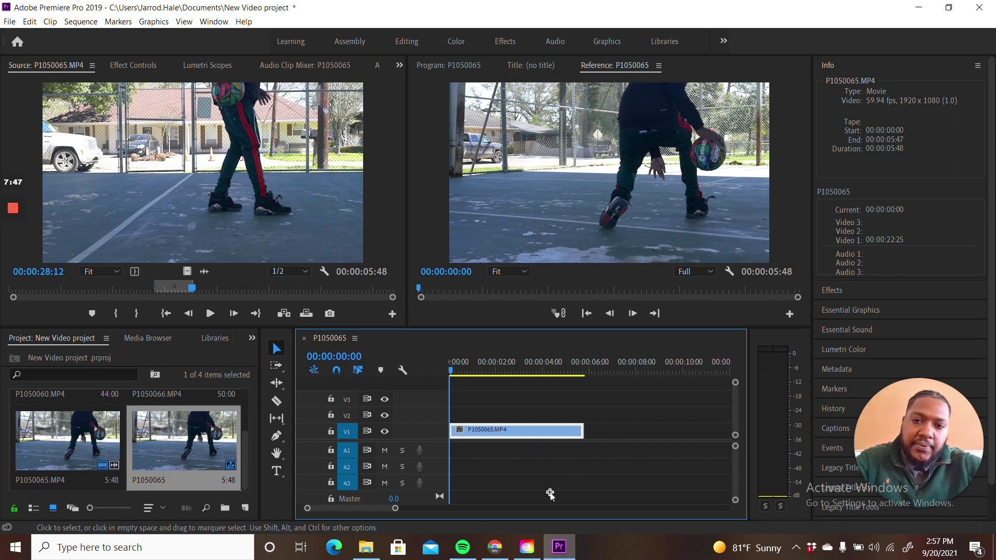
{"action": "left_click", "coordinate": [551, 495]}
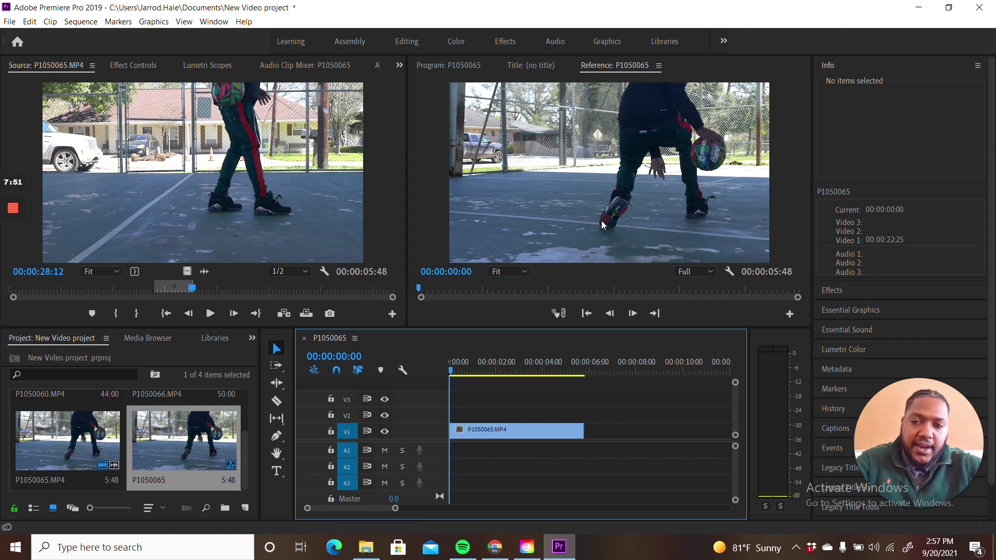
{"action": "left_click", "coordinate": [449, 62]}
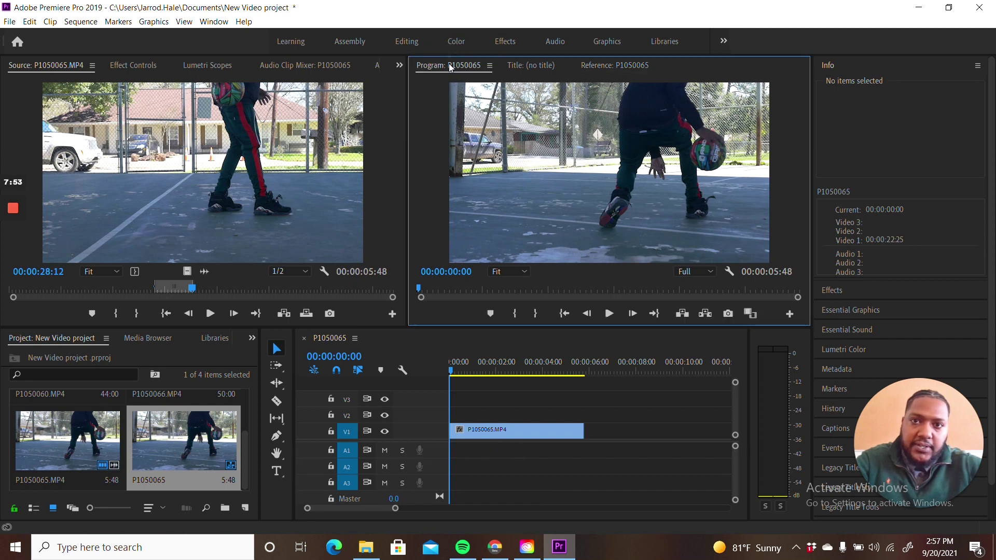
Scrub through the clip in the new sequence and return the playhead to the start
{"action": "left_click", "coordinate": [463, 371]}
{"action": "left_click", "coordinate": [529, 384]}
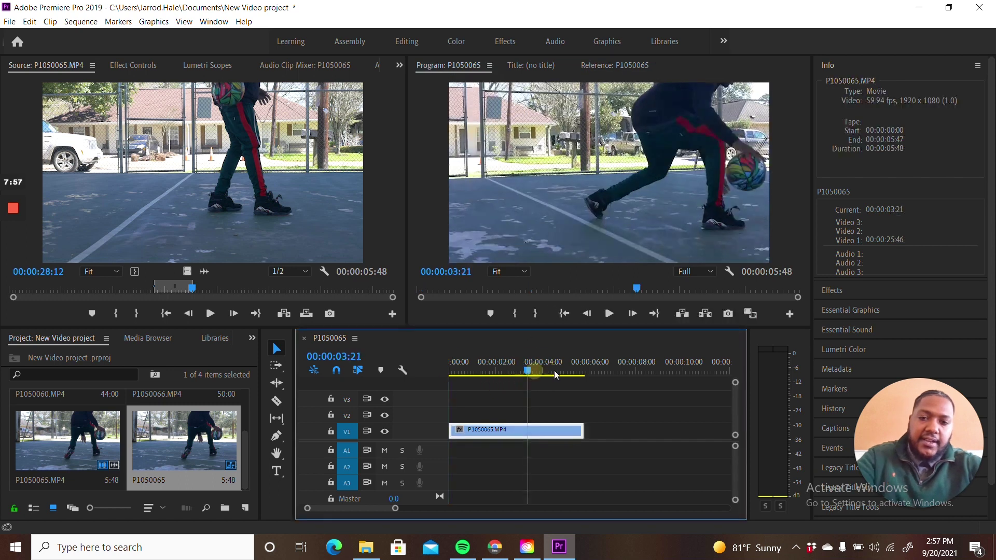
{"action": "left_click", "coordinate": [573, 375]}
{"action": "left_click", "coordinate": [516, 371]}
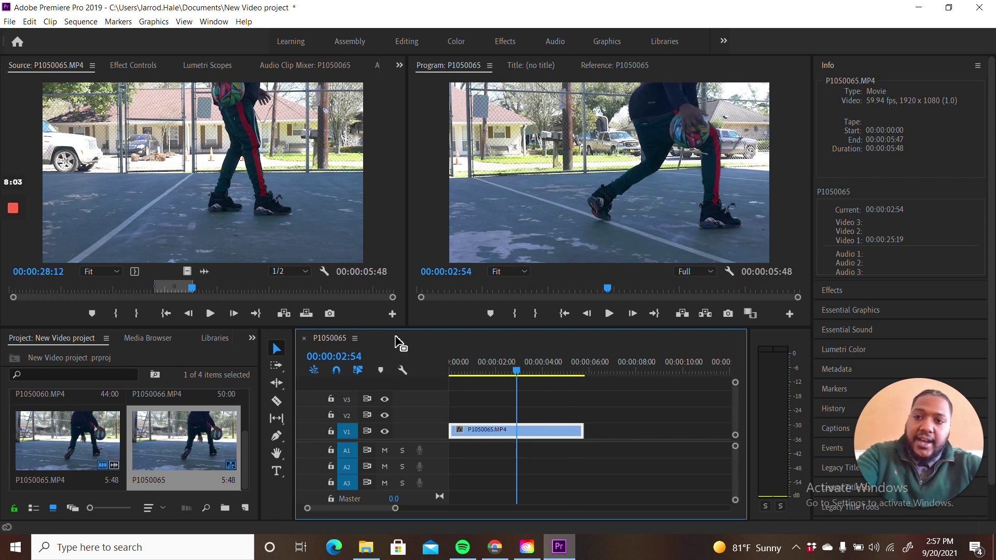
{"action": "key", "text": "Home"}
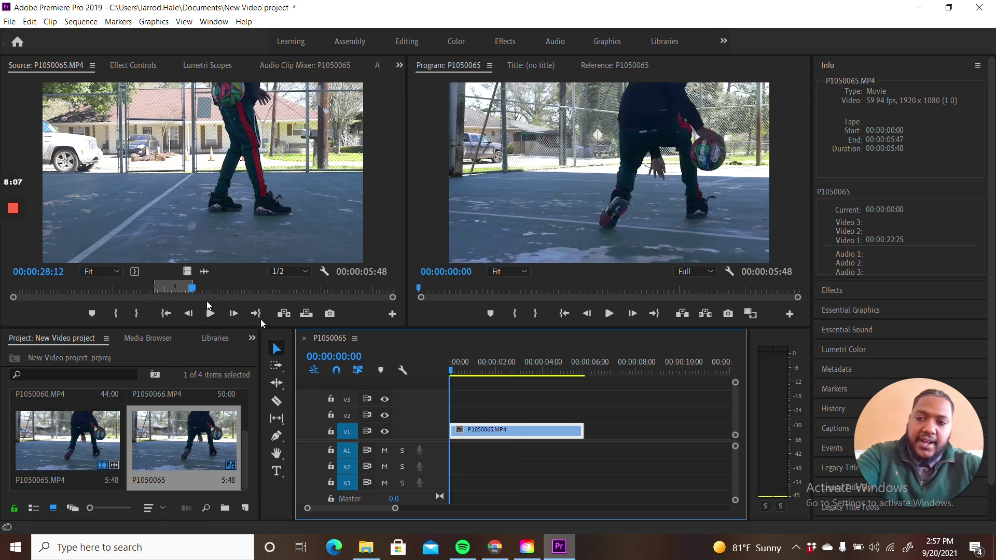
{"action": "left_click", "coordinate": [452, 373]}
{"action": "mouse_move", "coordinate": [452, 372]}
{"action": "left_mouse_down"}
{"action": "mouse_move", "coordinate": [498, 377]}
{"action": "mouse_move", "coordinate": [443, 385]}
{"action": "left_mouse_up"}
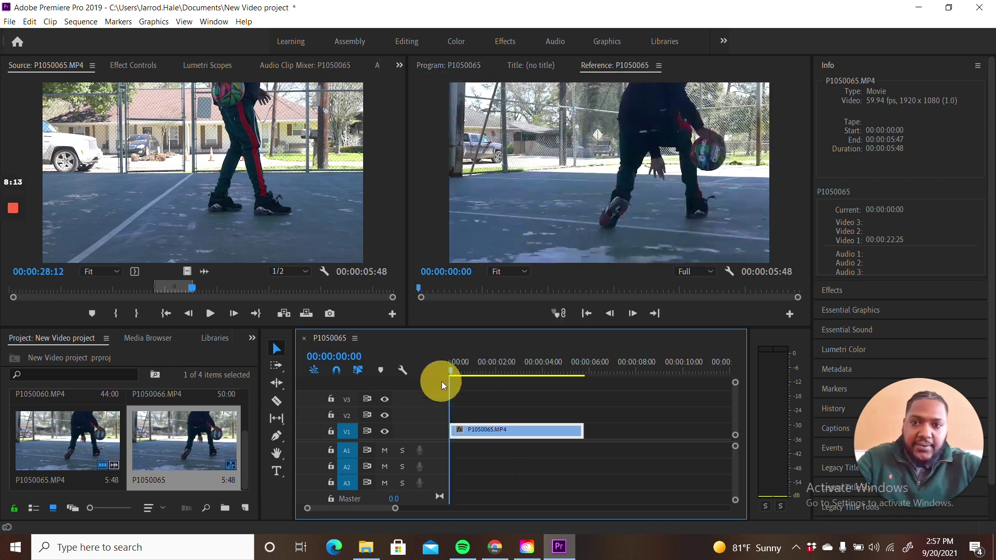
{"action": "left_click", "coordinate": [544, 385]}
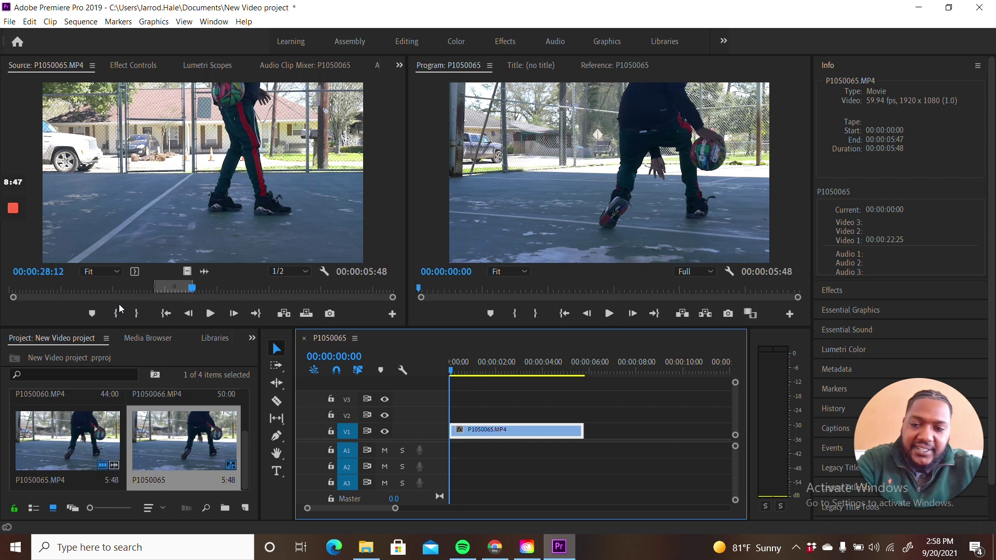
{"action": "mouse_move", "coordinate": [11, 318]}
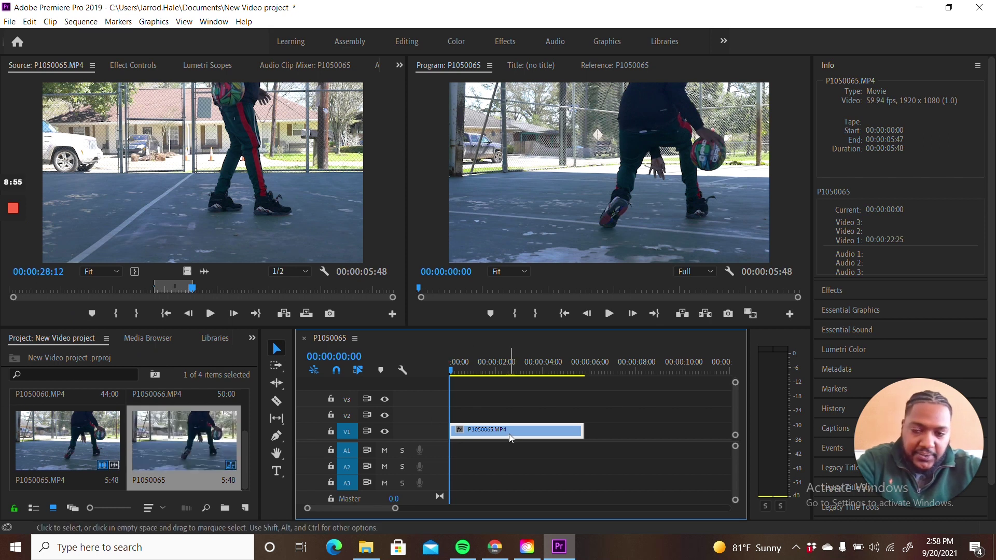
Split the P1050065.MP4 clip on V1 at 00:00:02:00 with the Razor tool
{"action": "left_click", "coordinate": [277, 402]}
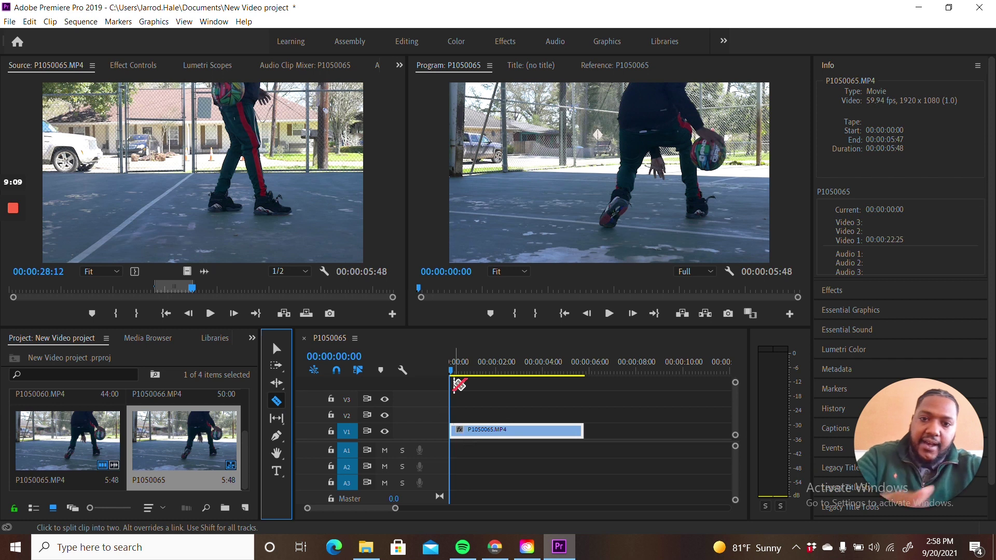
{"action": "left_click", "coordinate": [453, 372]}
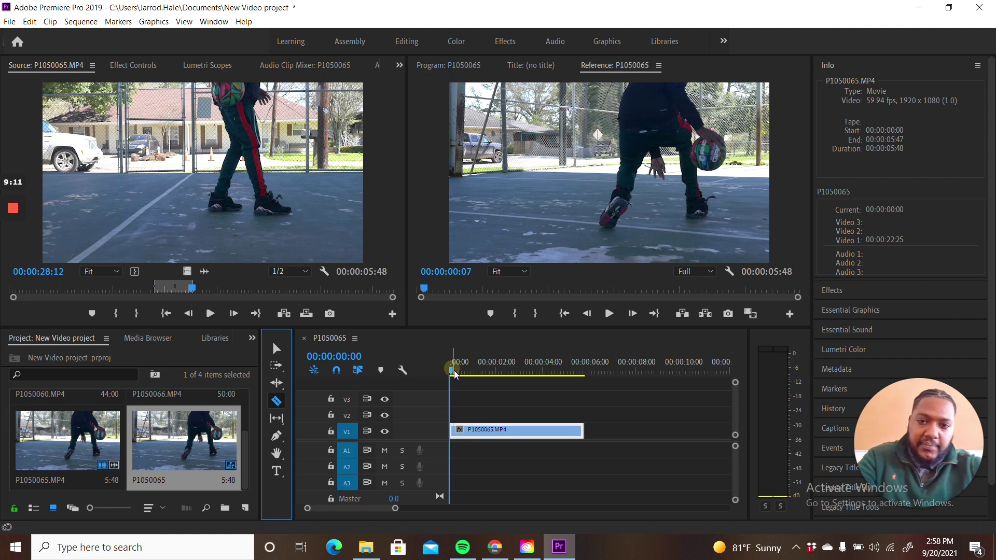
{"action": "left_click", "coordinate": [455, 373]}
{"action": "left_click_drag", "start_coordinate": [456, 375], "coordinate": [509, 375]}
{"action": "left_click", "coordinate": [322, 369]}
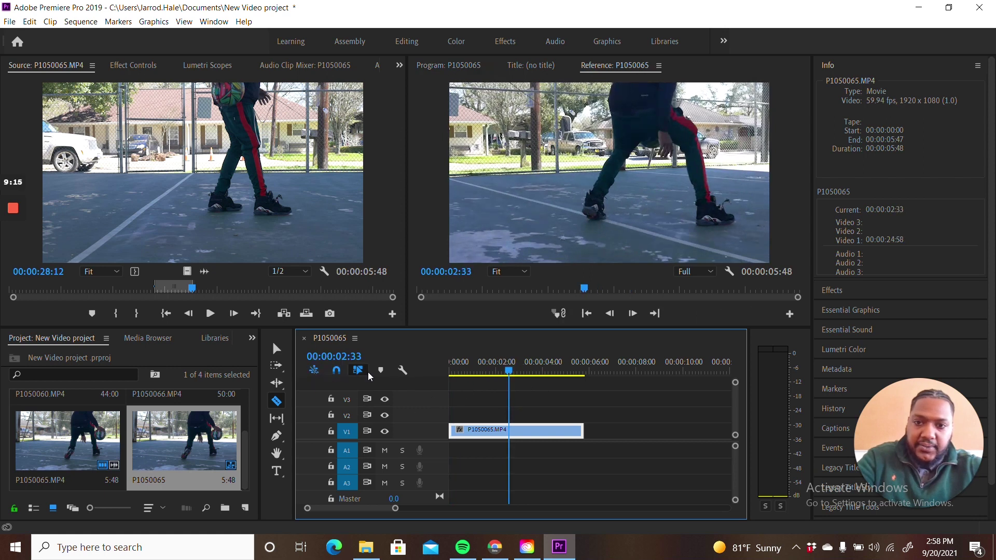
{"action": "left_click", "coordinate": [506, 376]}
{"action": "left_click_drag", "start_coordinate": [505, 376], "coordinate": [499, 378]}
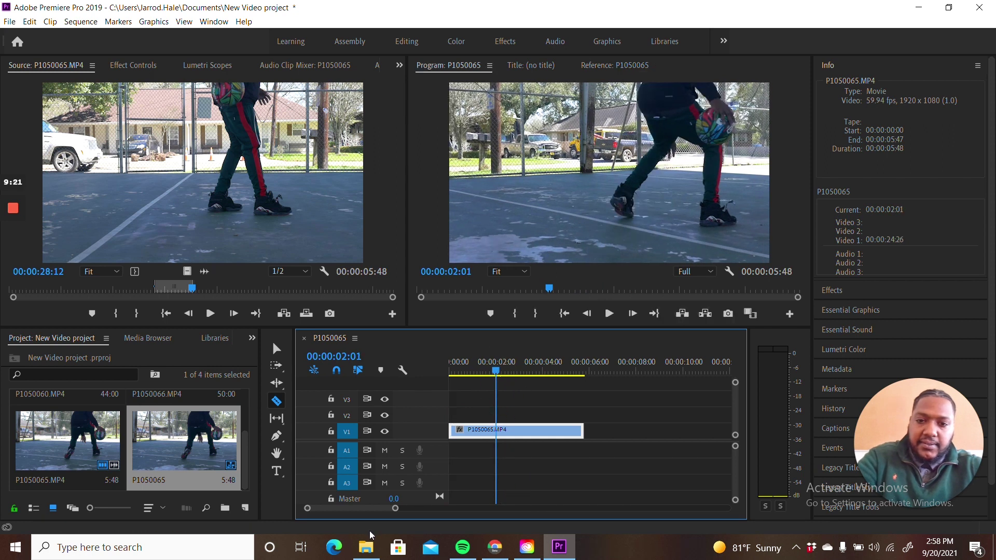
{"action": "left_click_drag", "start_coordinate": [395, 508], "coordinate": [356, 508]}
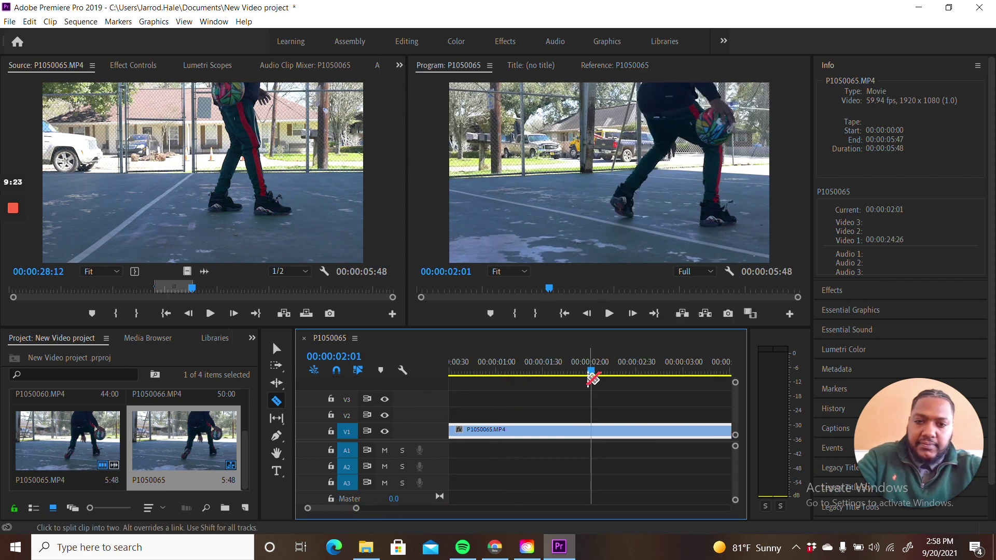
{"action": "left_click_drag", "start_coordinate": [590, 375], "coordinate": [589, 373]}
{"action": "left_click", "coordinate": [591, 431]}
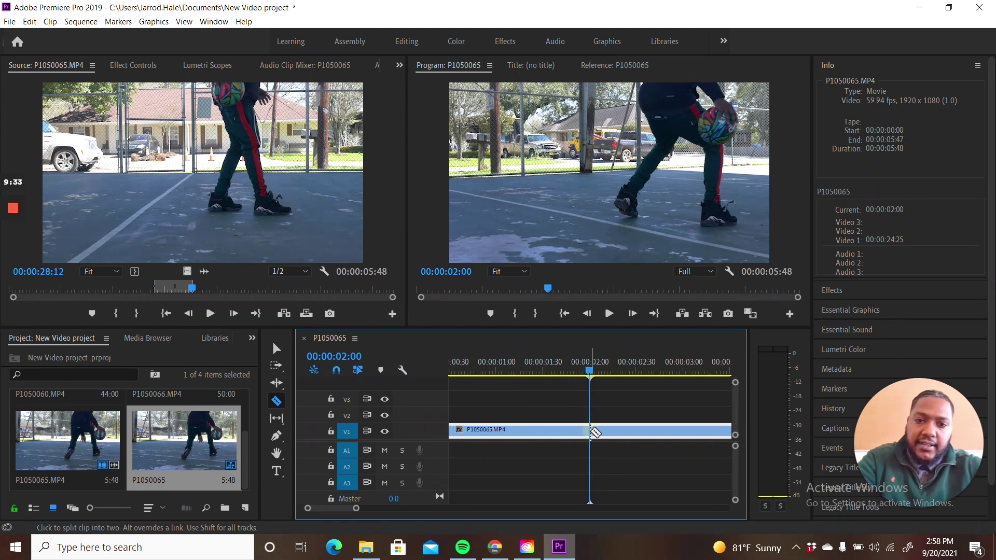
{"action": "key", "text": "ctrl+k"}
Switch to the Selection tool and select each half of the split clip in turn to check that they are separate
{"action": "key", "text": "v"}
{"action": "left_click", "coordinate": [484, 455]}
{"action": "left_click", "coordinate": [649, 432]}
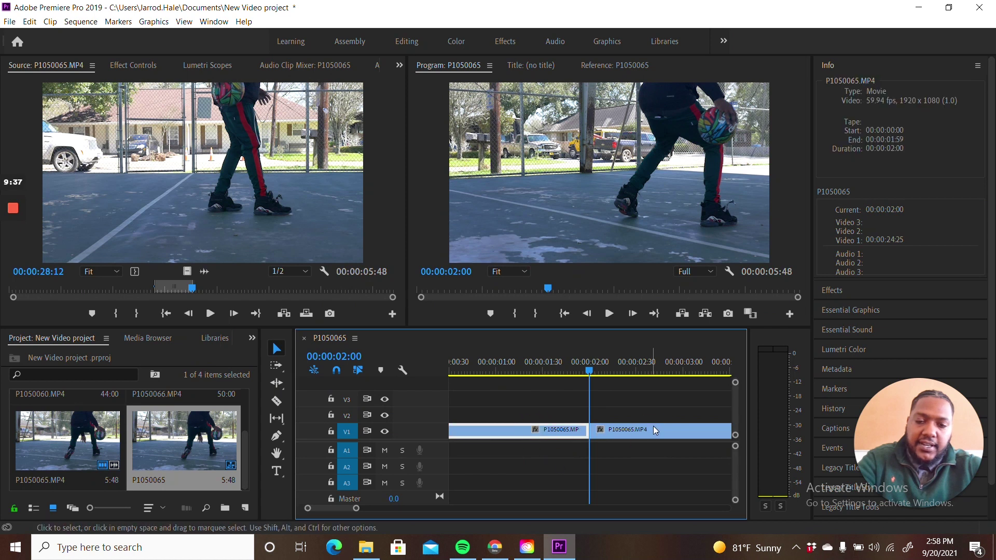
{"action": "left_click", "coordinate": [555, 434]}
{"action": "left_click", "coordinate": [630, 431]}
{"action": "left_click", "coordinate": [552, 434]}
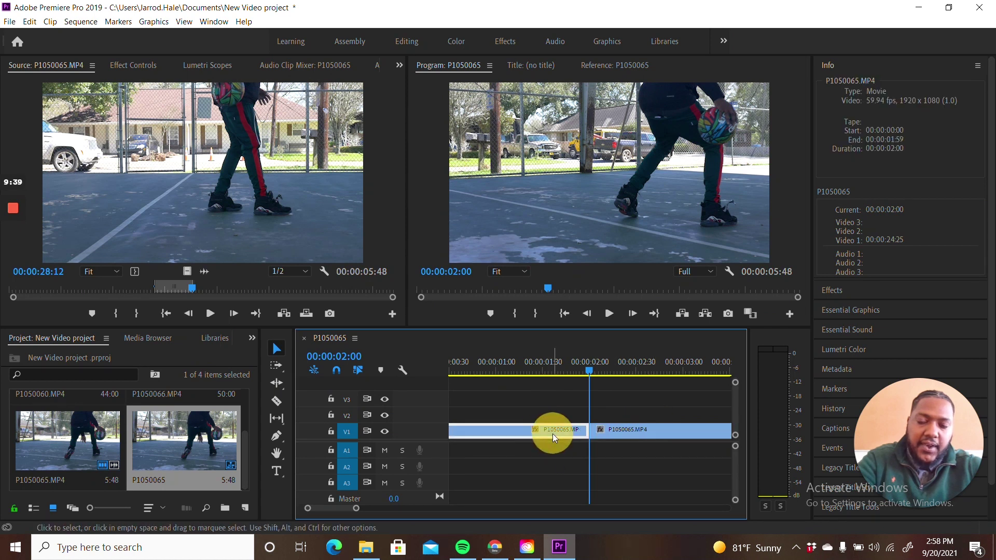
{"action": "left_click", "coordinate": [650, 434]}
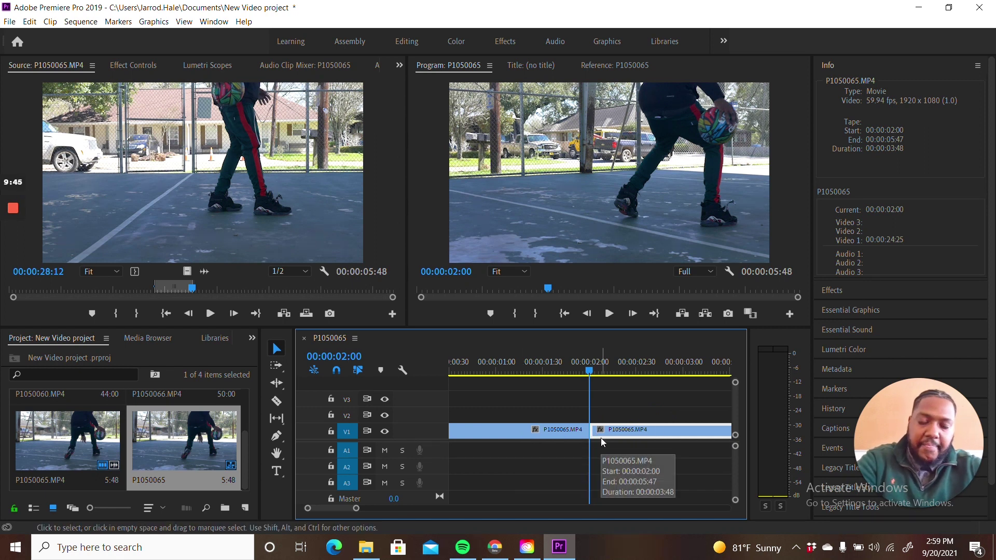
{"action": "left_click_drag", "start_coordinate": [356, 509], "coordinate": [393, 524]}
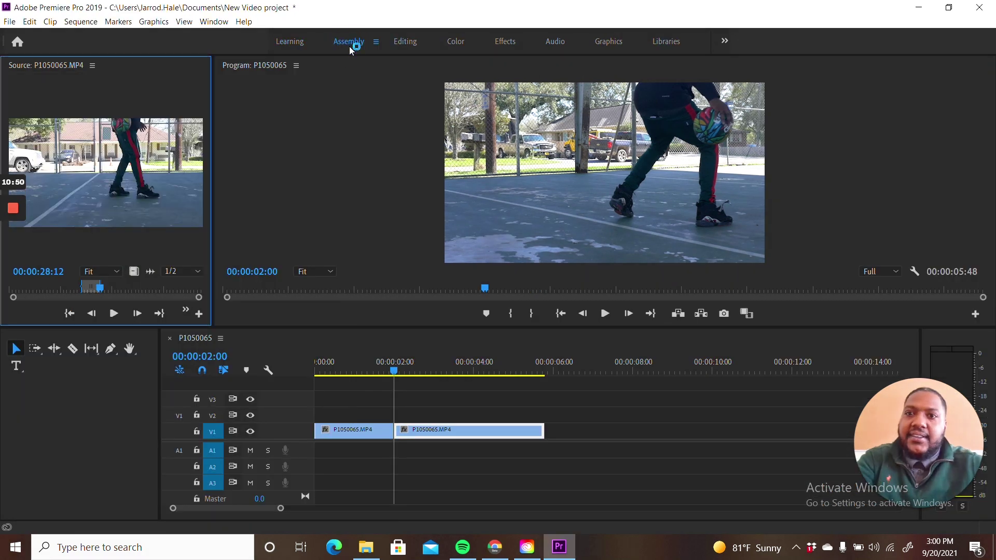
Switch to the Assembly workspace and move P1050066.MP4 to the first place in the project bin
{"action": "left_click", "coordinate": [349, 44]}
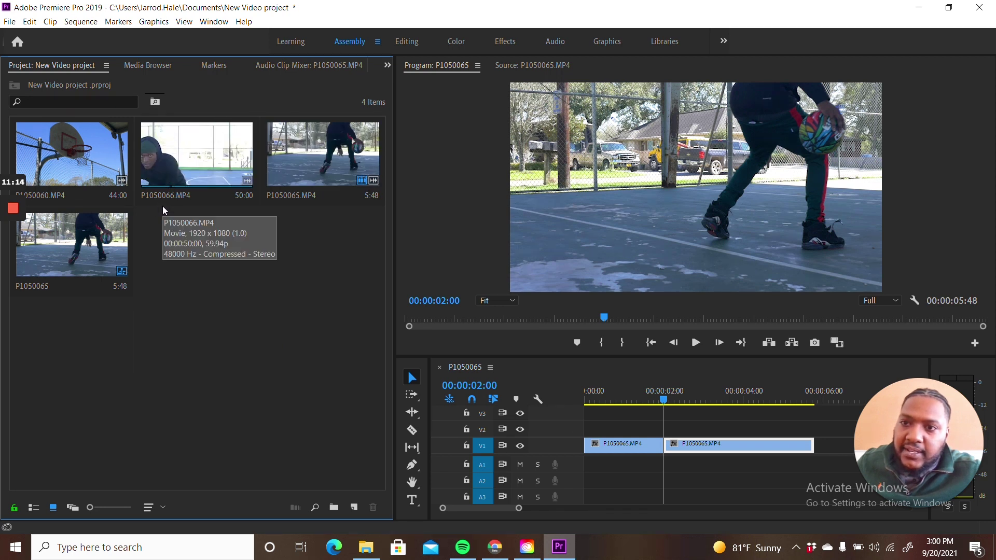
{"action": "left_click", "coordinate": [225, 165]}
{"action": "left_click_drag", "start_coordinate": [220, 167], "coordinate": [45, 166]}
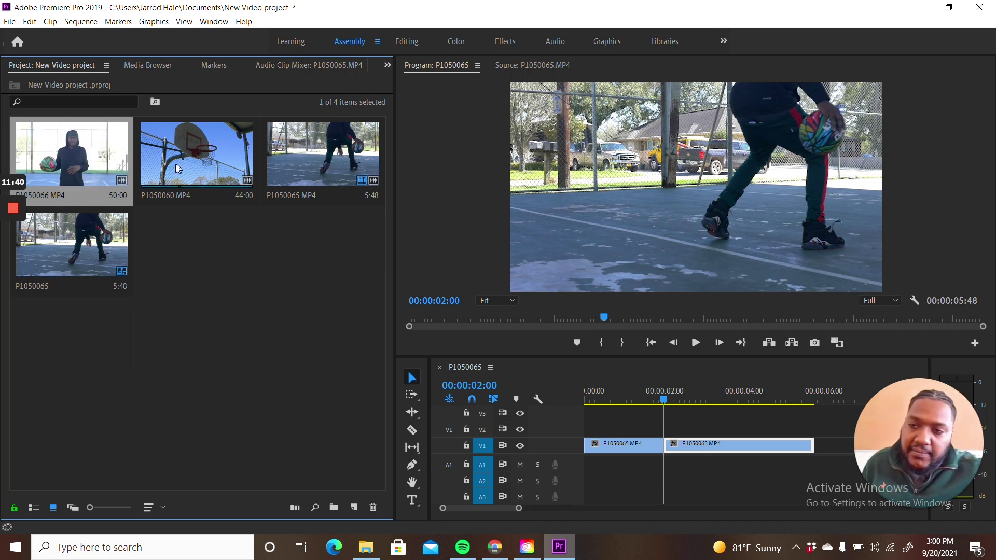
Delete both P1050065.MP4 pieces from the timeline
{"action": "mouse_move", "coordinate": [3, 214]}
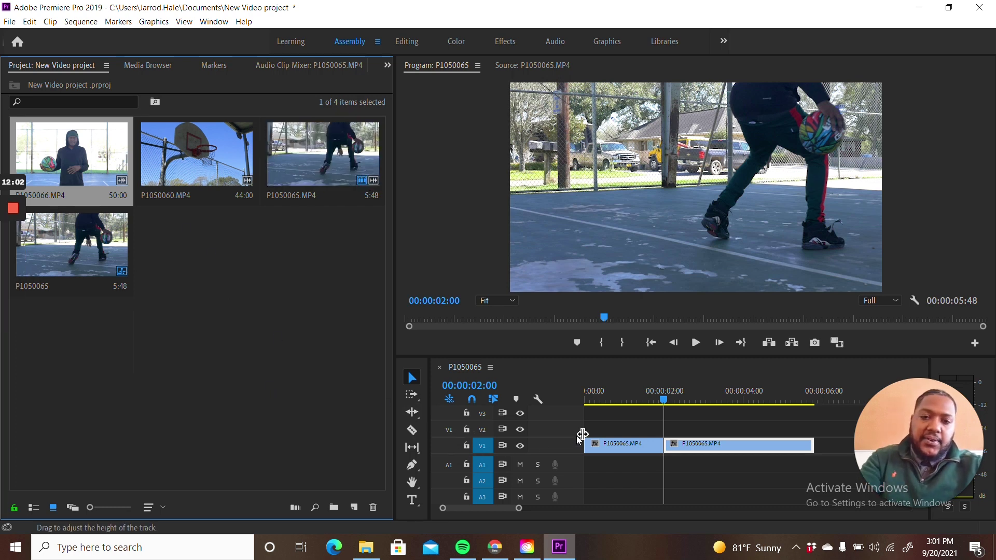
{"action": "left_click", "coordinate": [611, 445]}
{"action": "key", "text": "Delete"}
{"action": "left_click", "coordinate": [688, 446]}
{"action": "key", "text": "Delete"}
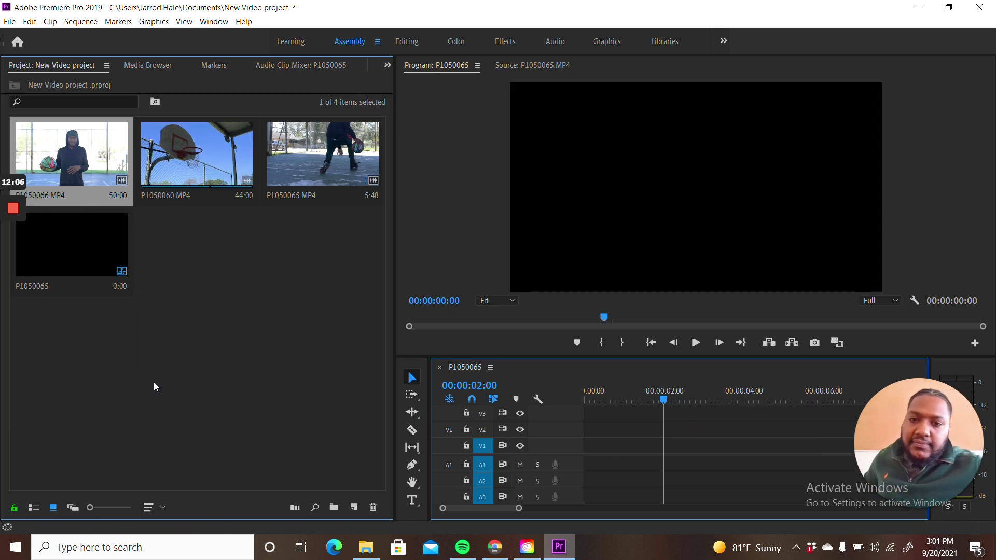
Place P1050066.MP4 with its audio at the start of V1 and A1 and play it until 00:00:07:50
{"action": "left_click", "coordinate": [75, 157]}
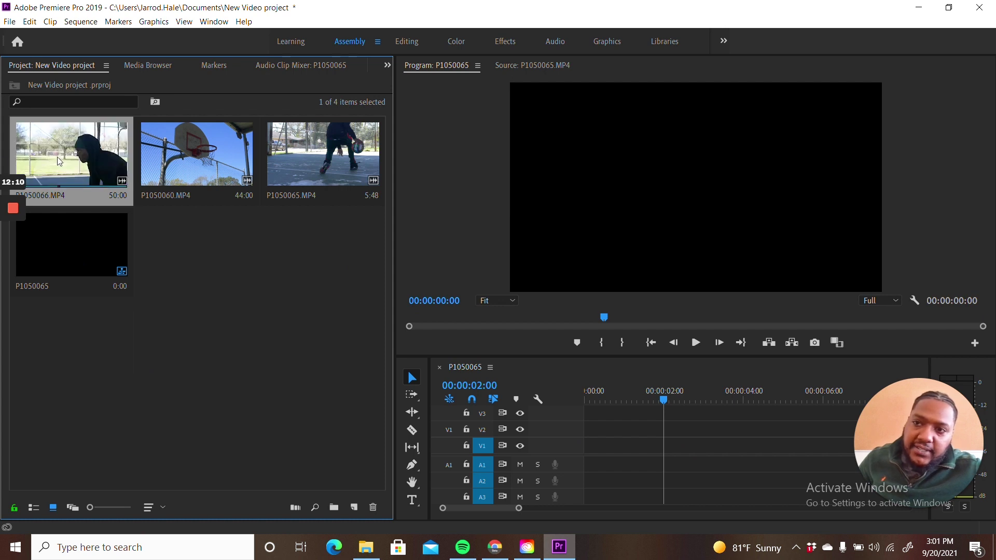
{"action": "left_click_drag", "start_coordinate": [58, 161], "coordinate": [586, 461]}
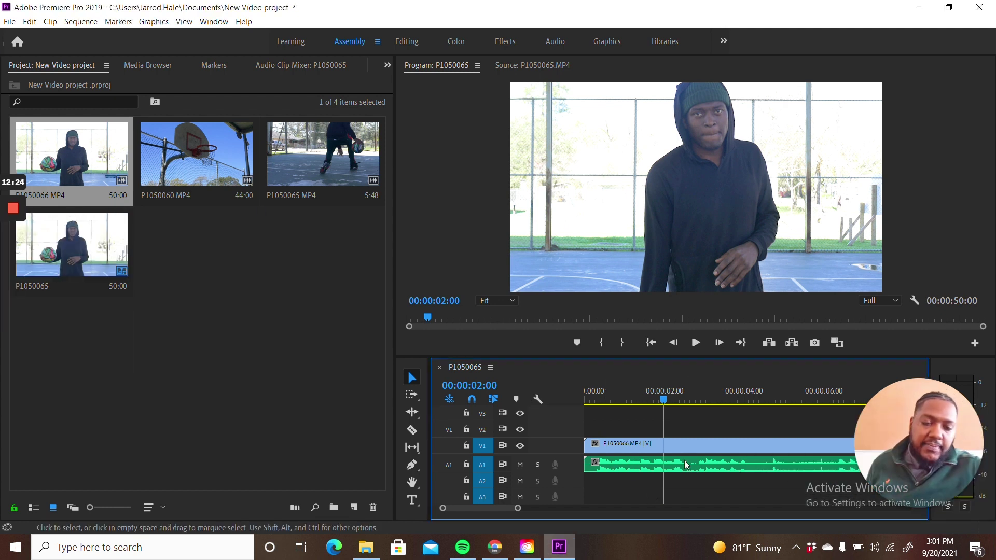
{"action": "left_click_drag", "start_coordinate": [518, 508], "coordinate": [541, 512]}
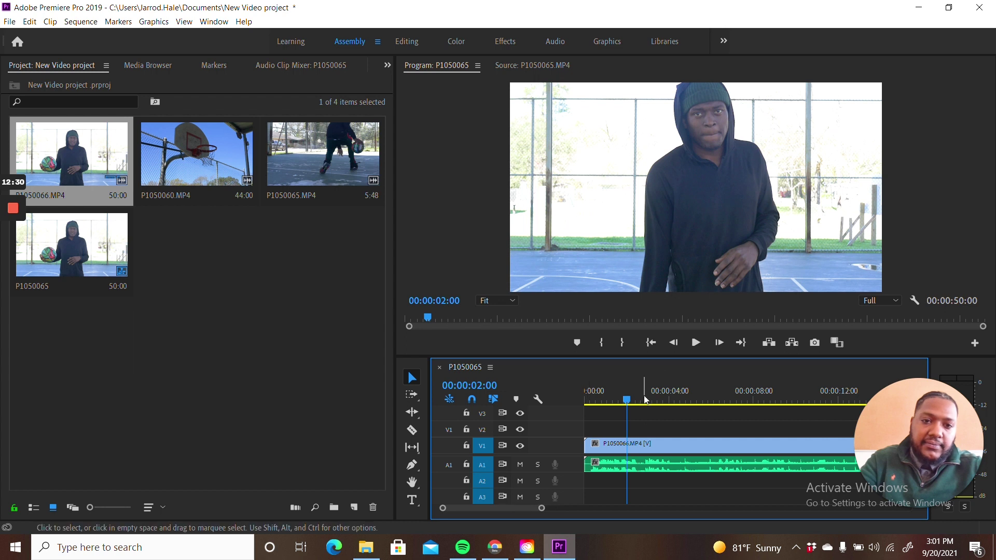
{"action": "left_click", "coordinate": [696, 342]}
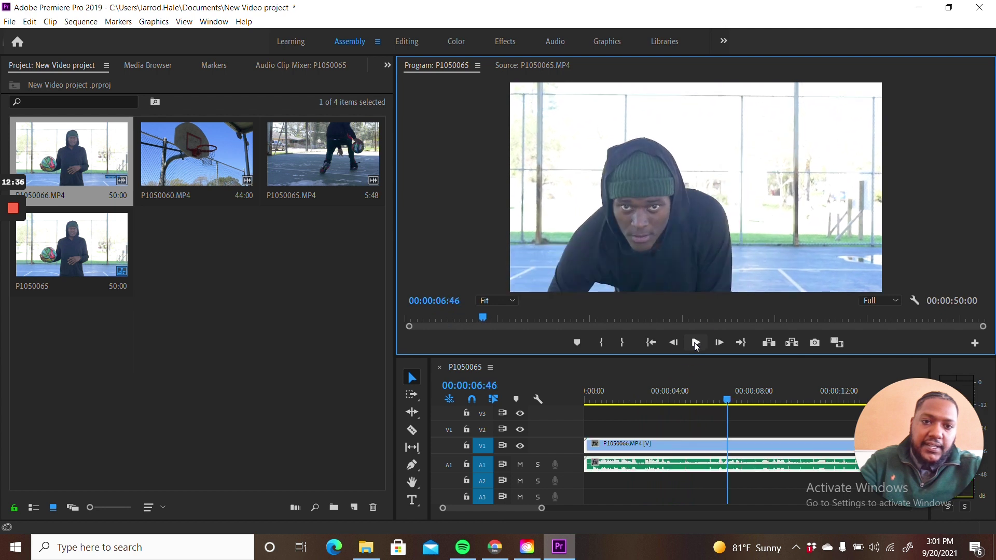
{"action": "left_click", "coordinate": [696, 344]}
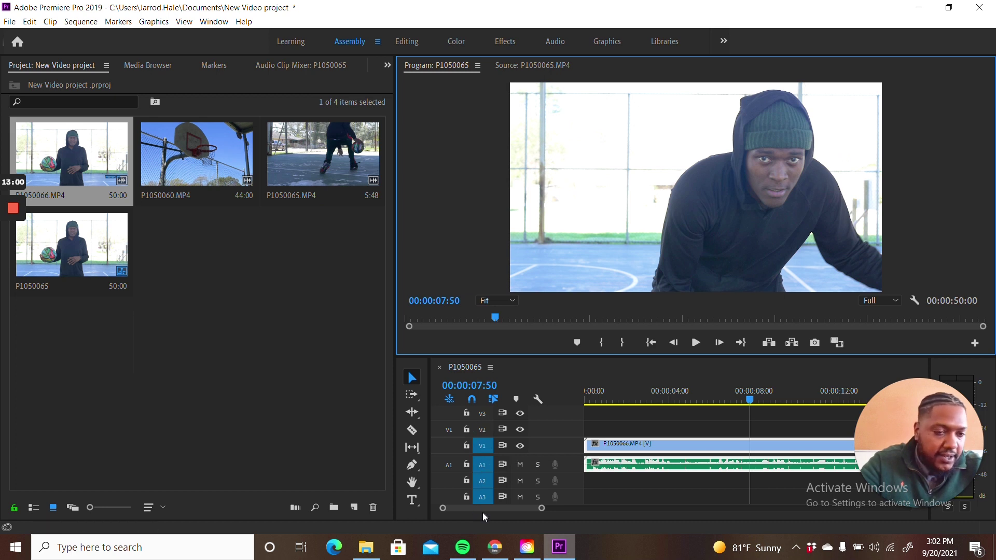
Unlink the audio from the video of the P1050066.MP4 clip in the timeline
{"action": "left_click_drag", "start_coordinate": [539, 512], "coordinate": [589, 512]}
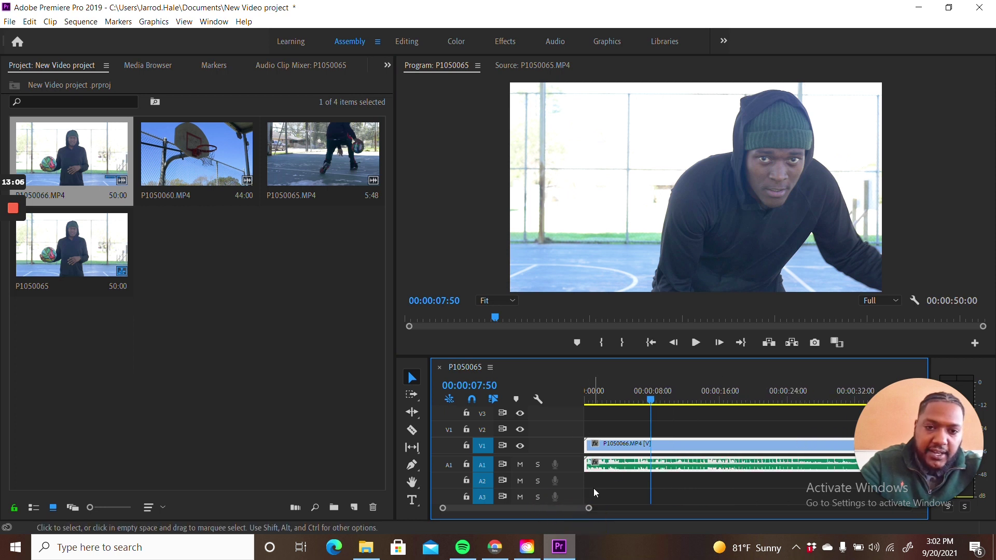
{"action": "mouse_move", "coordinate": [617, 457]}
{"action": "left_mouse_down"}
{"action": "mouse_move", "coordinate": [715, 443]}
{"action": "mouse_move", "coordinate": [627, 450]}
{"action": "left_mouse_up"}
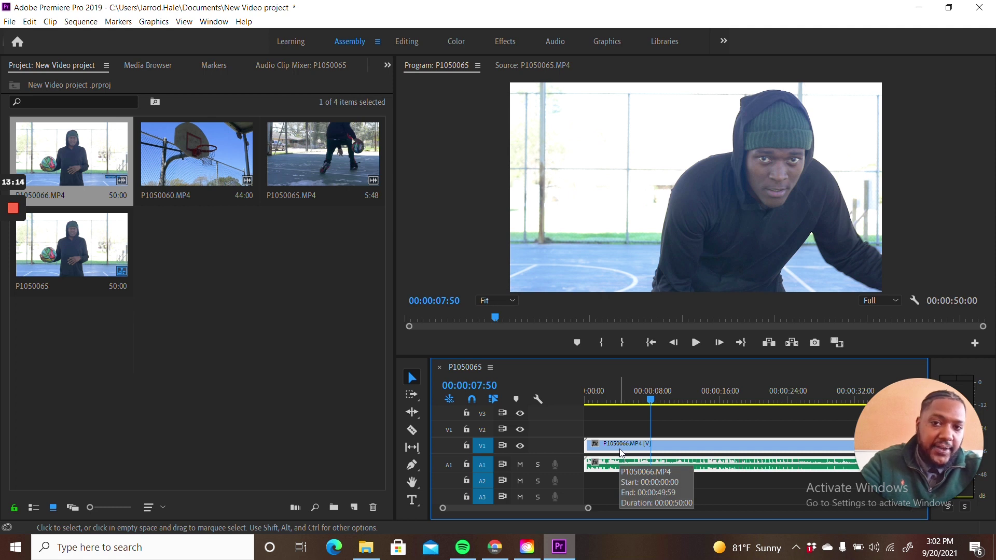
{"action": "right_click", "coordinate": [615, 452]}
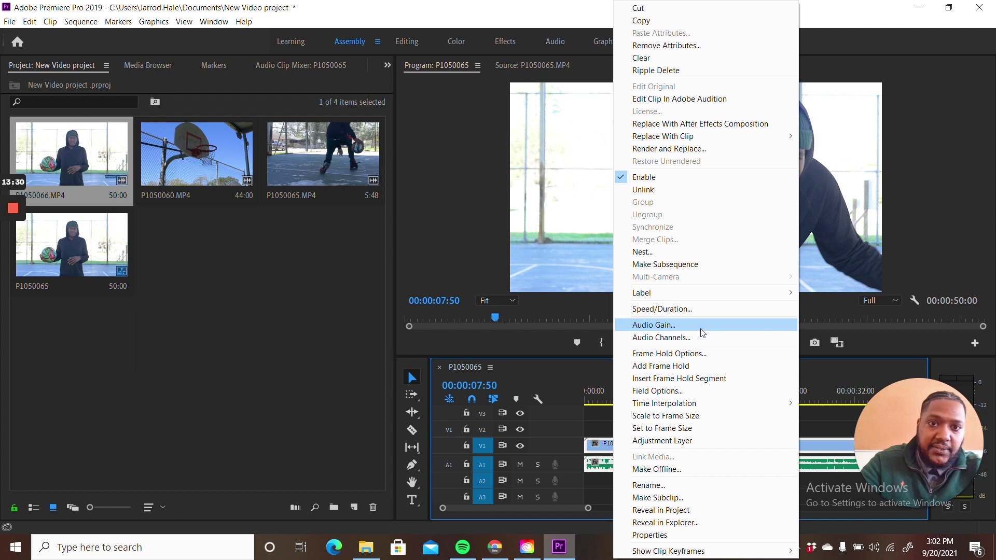
{"action": "left_click", "coordinate": [675, 187]}
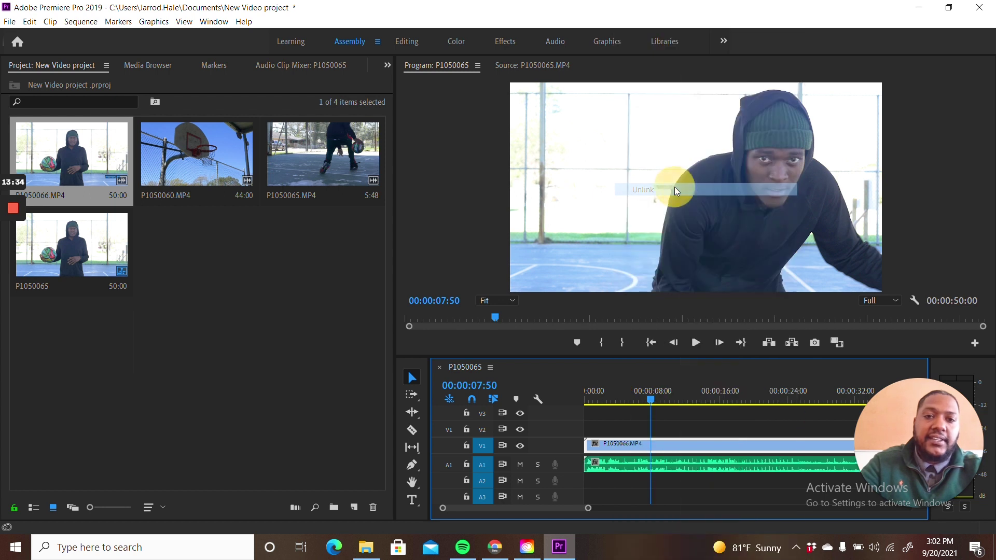
Move the unlinked P1050066.MP4 audio clip from A1 to A2 and delete it
{"action": "left_click", "coordinate": [644, 464]}
{"action": "left_click", "coordinate": [655, 441]}
{"action": "left_click", "coordinate": [671, 441]}
{"action": "left_click_drag", "start_coordinate": [671, 465], "coordinate": [710, 480]}
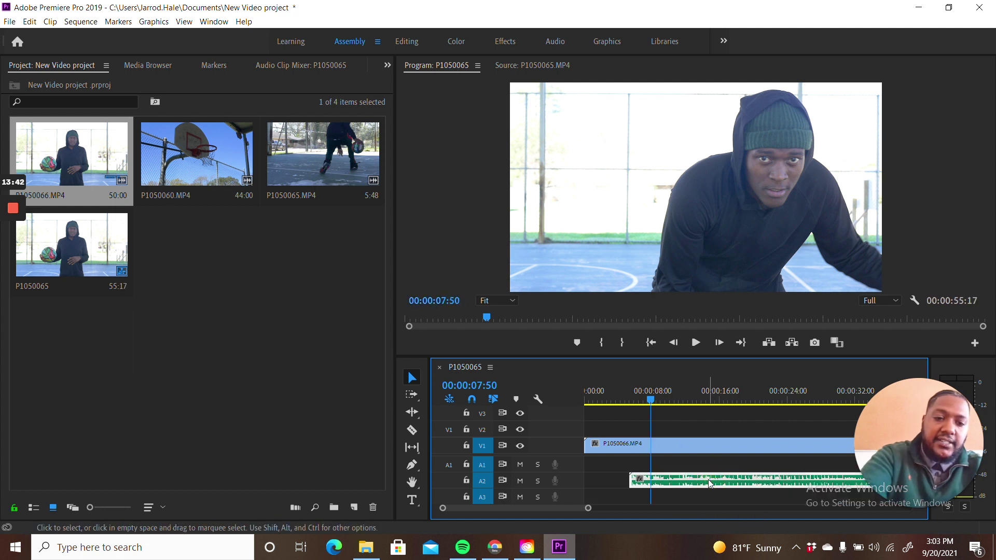
{"action": "key", "text": "Delete"}
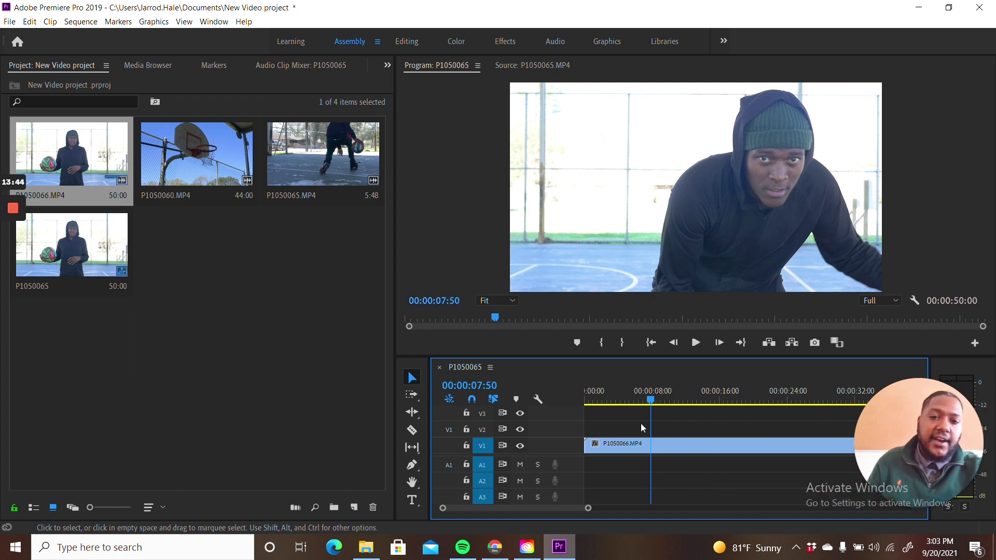
Play the video-only P1050066.MP4 clip from the start of the sequence to review it
{"action": "left_click_drag", "start_coordinate": [651, 398], "coordinate": [565, 396]}
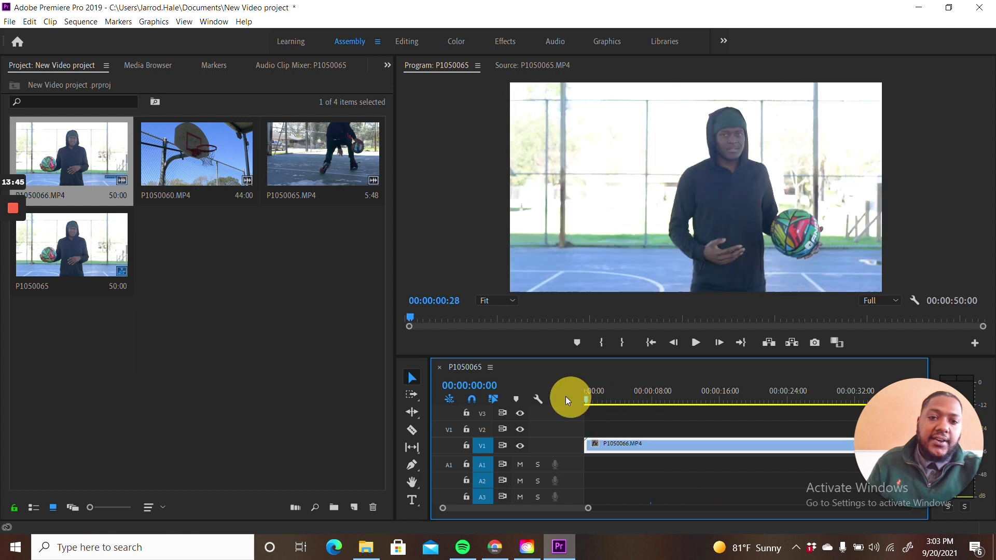
{"action": "left_click", "coordinate": [698, 345]}
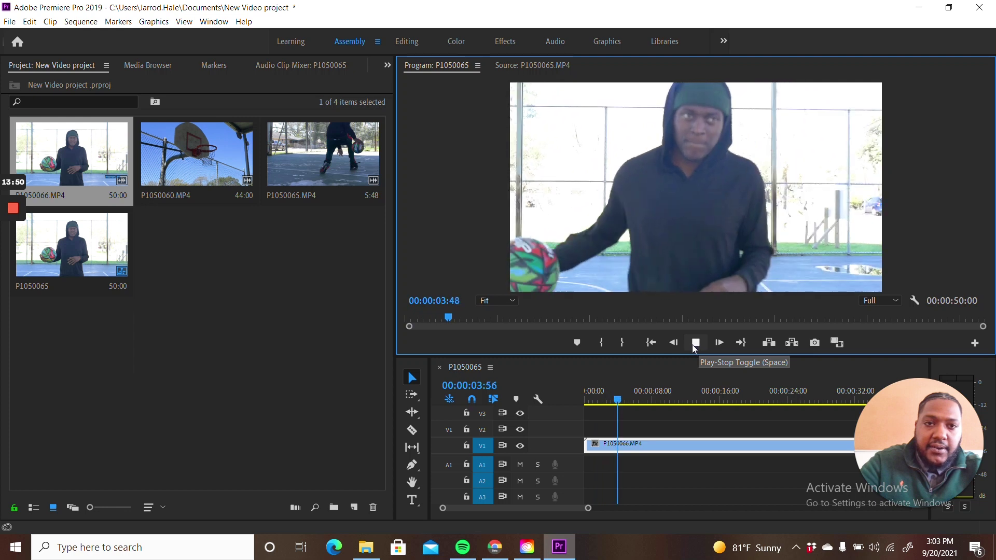
{"action": "left_click", "coordinate": [695, 345]}
{"action": "left_click", "coordinate": [602, 401]}
{"action": "key", "text": "space"}
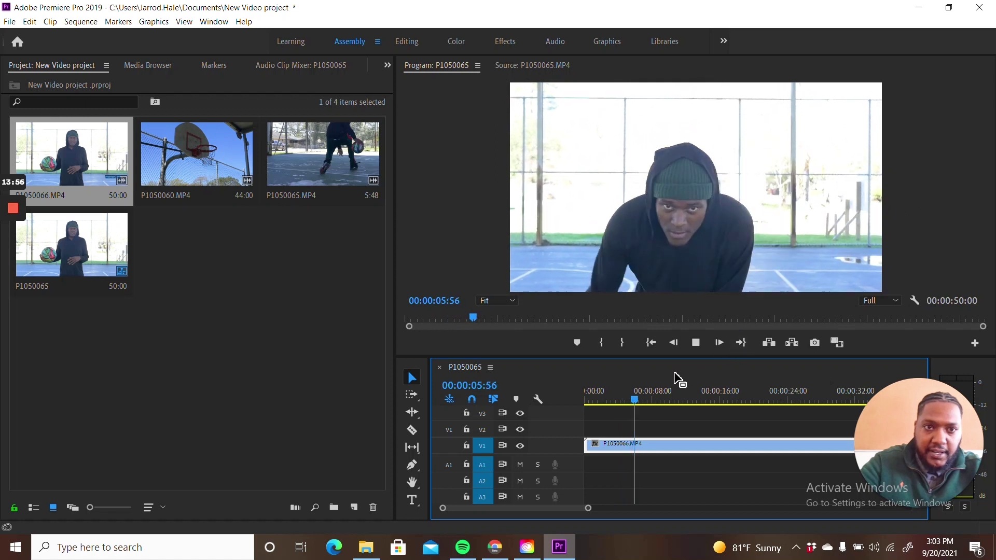
Split the P1050066.MP4 clip on V1 at 00:00:05:01 with the Razor tool
{"action": "left_click", "coordinate": [640, 399]}
{"action": "left_click_drag", "start_coordinate": [639, 397], "coordinate": [630, 400]}
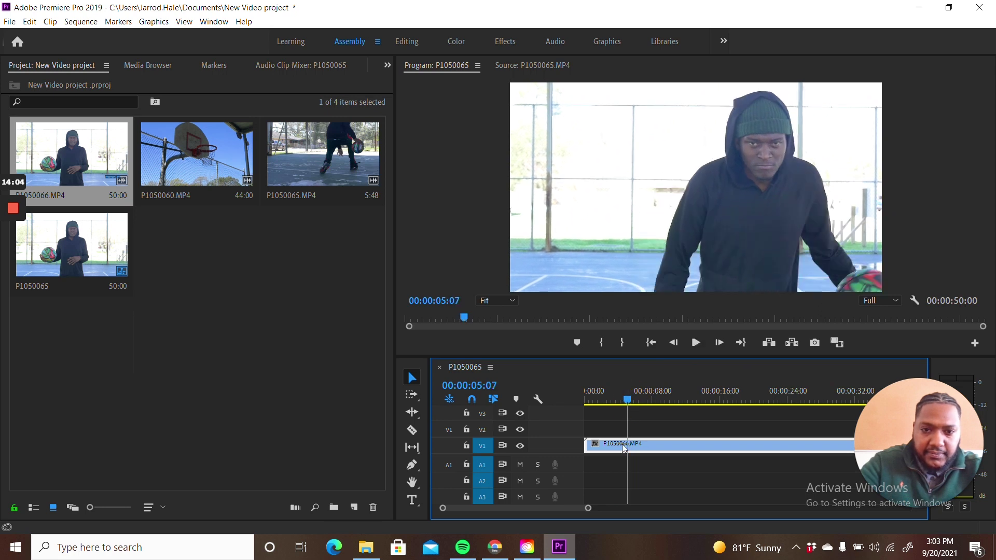
{"action": "left_click_drag", "start_coordinate": [587, 508], "coordinate": [548, 508]}
{"action": "left_click_drag", "start_coordinate": [676, 401], "coordinate": [676, 401]}
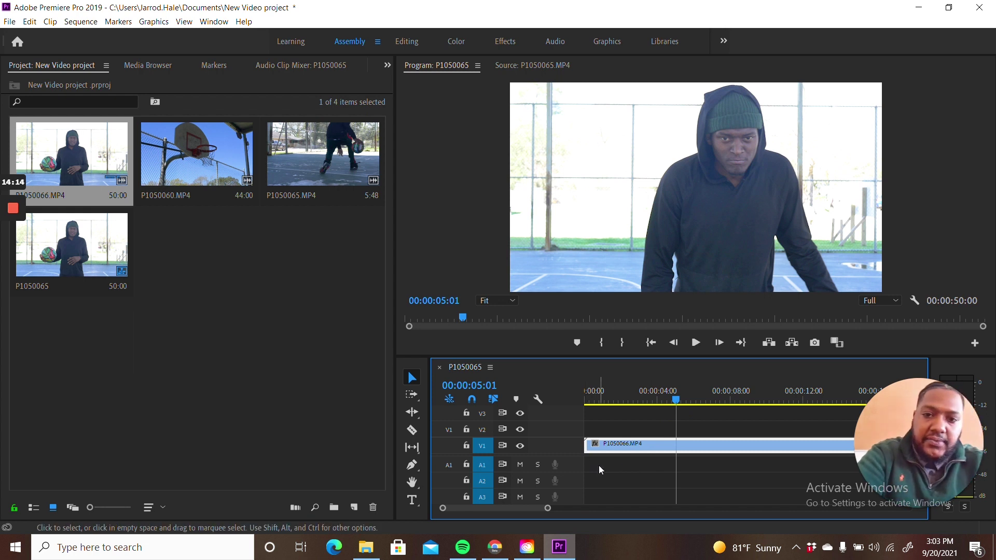
{"action": "left_click", "coordinate": [412, 430]}
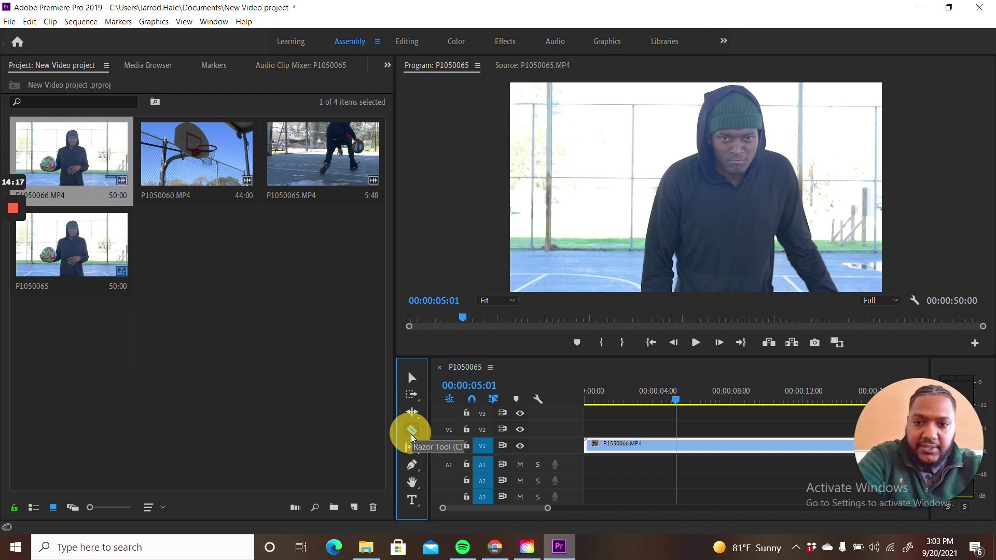
{"action": "left_click", "coordinate": [677, 445]}
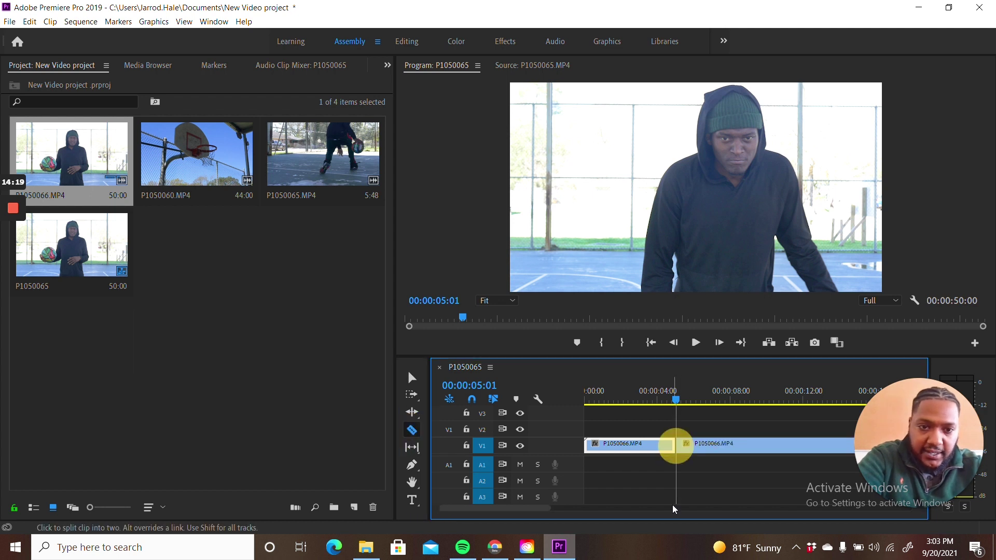
Delete the P1050066.MP4 segment before the 00:00:05:01 cut from V1
{"action": "left_click", "coordinate": [412, 378]}
{"action": "left_click", "coordinate": [718, 445]}
{"action": "left_click", "coordinate": [640, 444]}
{"action": "key", "text": "Delete"}
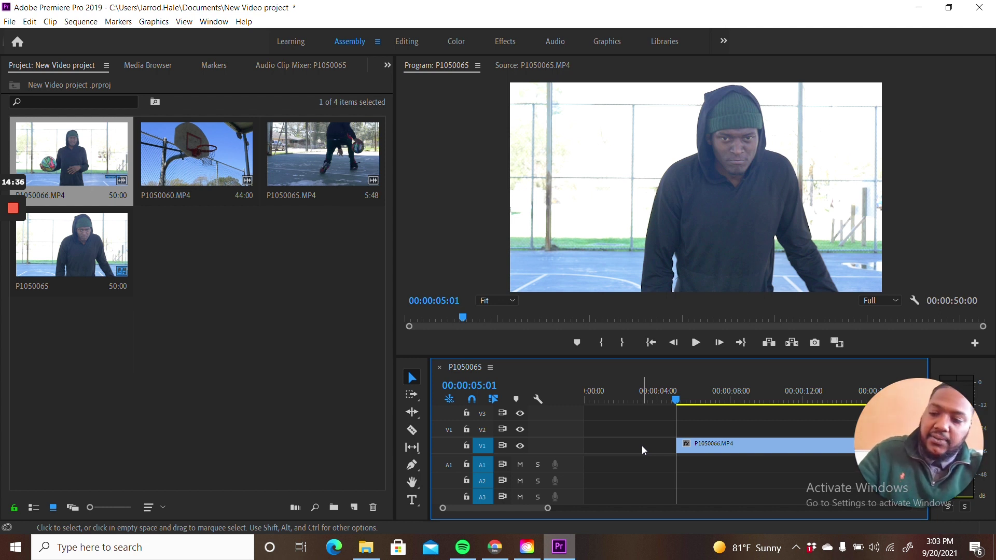
Undo the segment deletion and the split, and trim the start of the P1050066.MP4 clip to 00:00:05:01
{"action": "key", "text": "ctrl+z"}
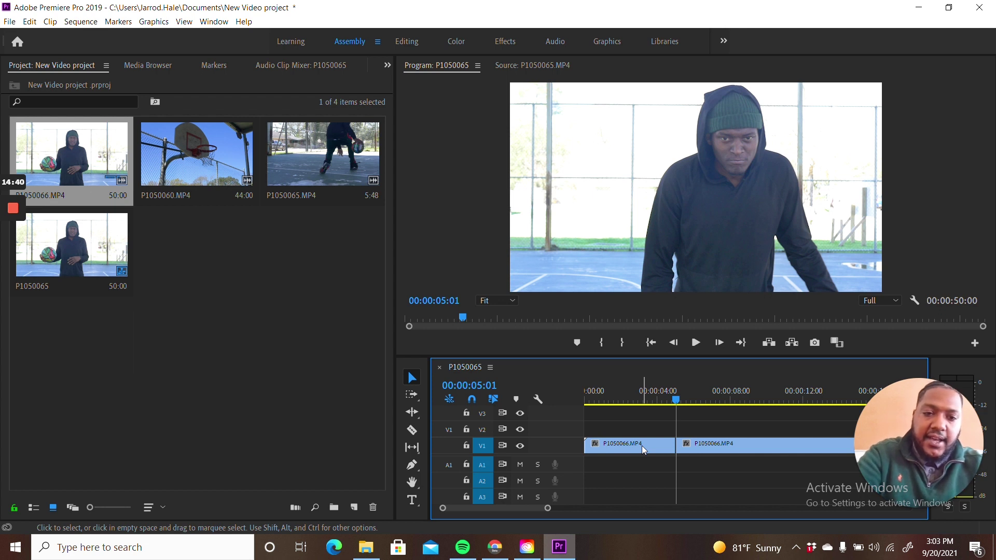
{"action": "key", "text": "ctrl+z"}
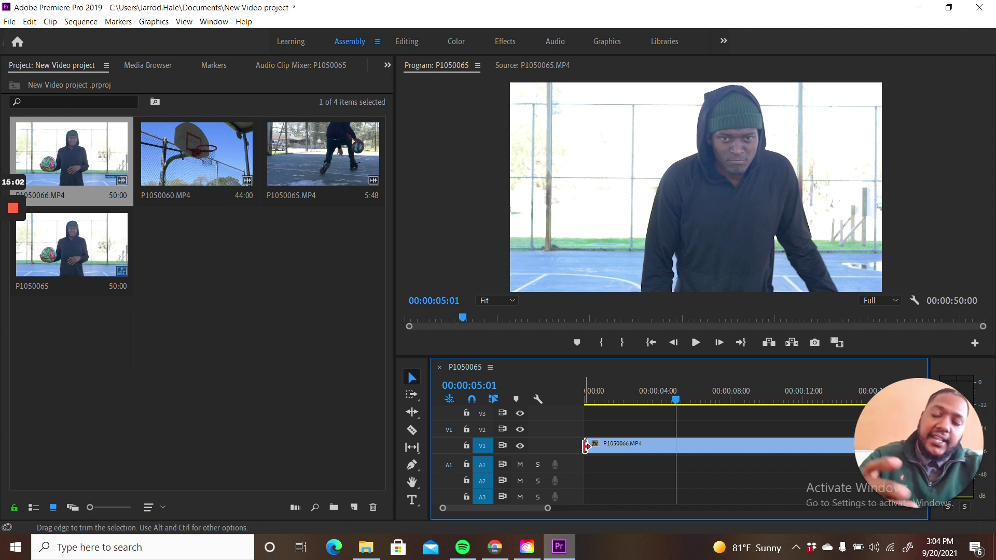
{"action": "left_click_drag", "start_coordinate": [586, 446], "coordinate": [676, 462]}
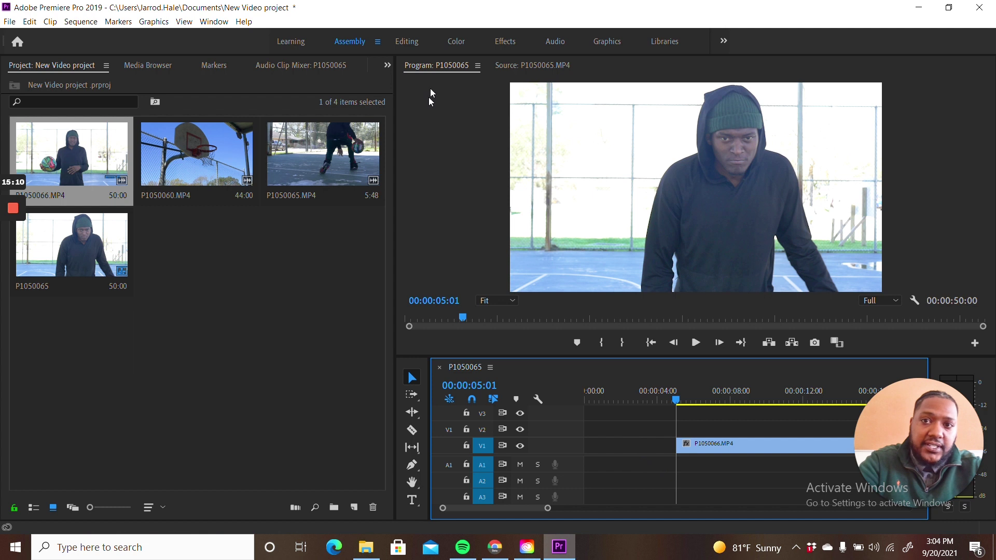
Switch to the Editing workspace and move the trimmed P1050066.MP4 clip on V1 to the start of the sequence
{"action": "left_click", "coordinate": [407, 43]}
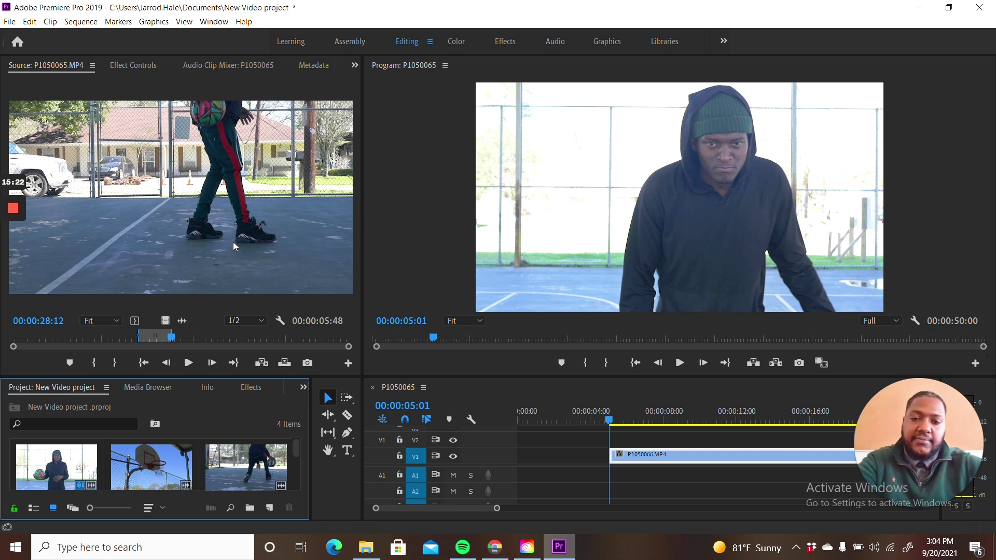
{"action": "left_click", "coordinate": [672, 455]}
{"action": "left_click_drag", "start_coordinate": [672, 454], "coordinate": [550, 450]}
Play the sequence from the start and split the P1050066.MP4 clip on V1 at 00:00:07:05 with the Razor tool
{"action": "left_click_drag", "start_coordinate": [539, 411], "coordinate": [476, 417]}
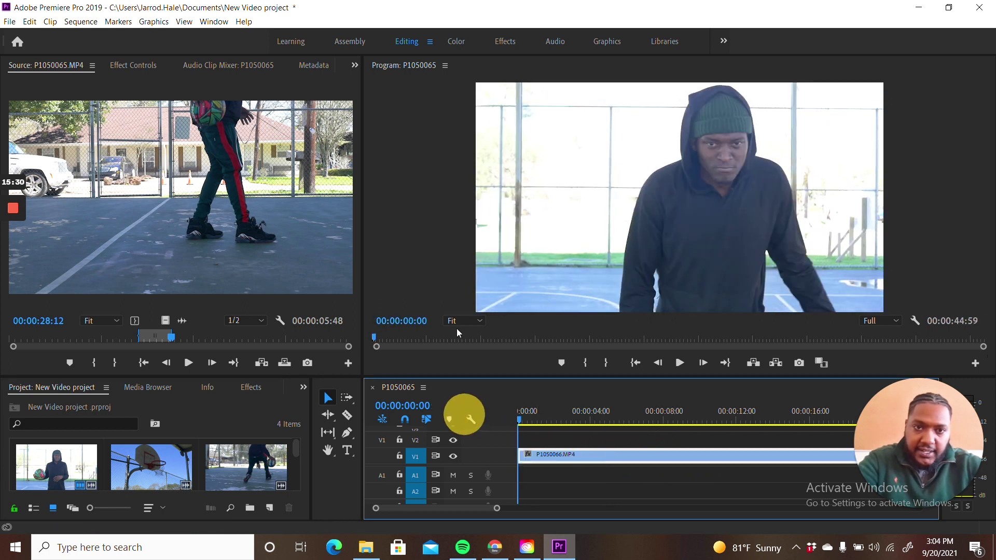
{"action": "key", "text": "space"}
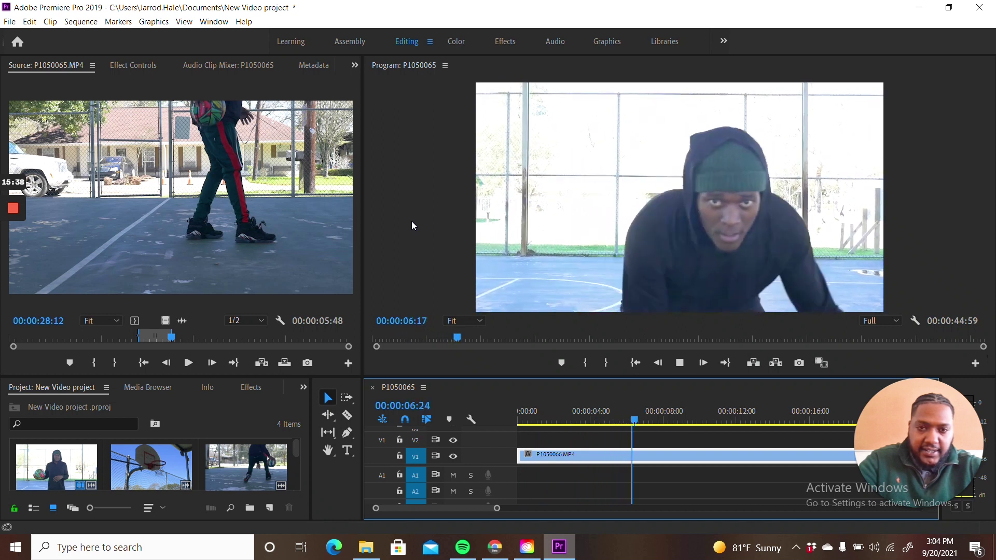
{"action": "key", "text": "space"}
{"action": "left_click", "coordinate": [346, 415]}
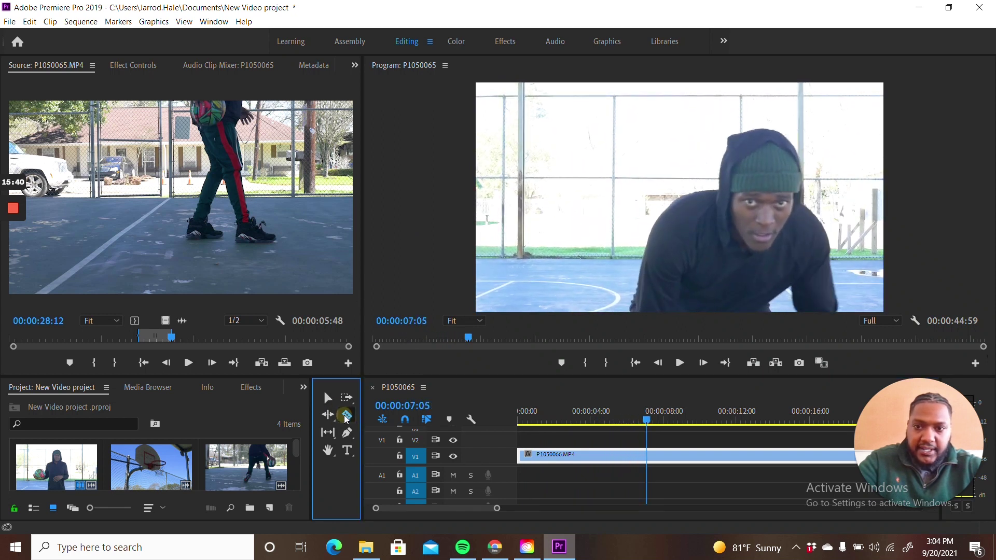
{"action": "left_click", "coordinate": [650, 454]}
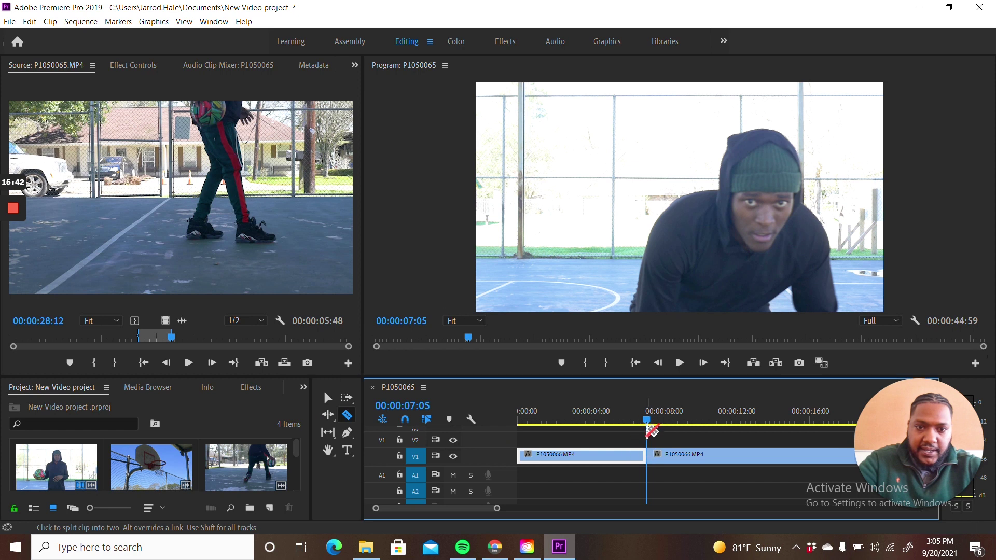
Trim the start of the second P1050066.MP4 segment on V1 to the playhead at 00:00:11:20
{"action": "left_click_drag", "start_coordinate": [669, 423], "coordinate": [725, 449]}
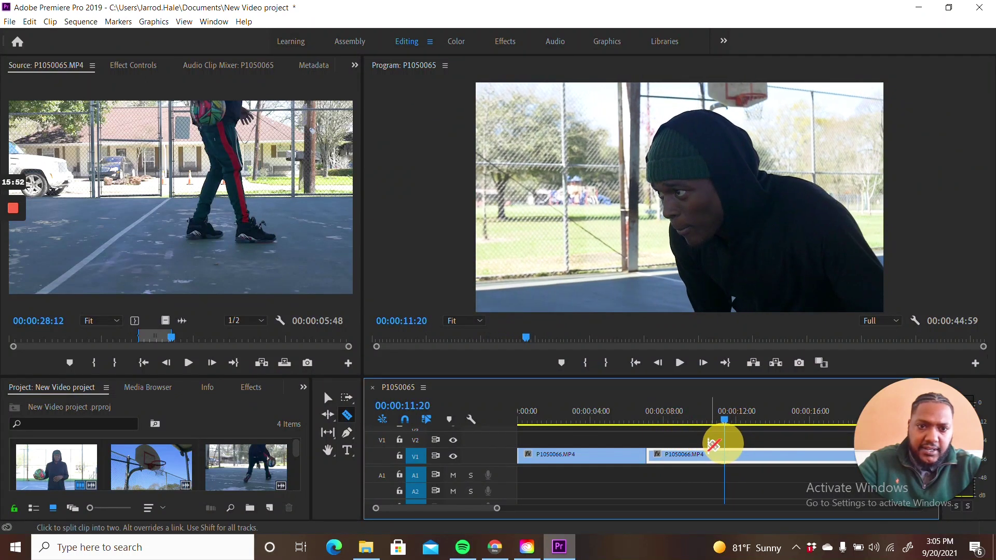
{"action": "left_click", "coordinate": [328, 398]}
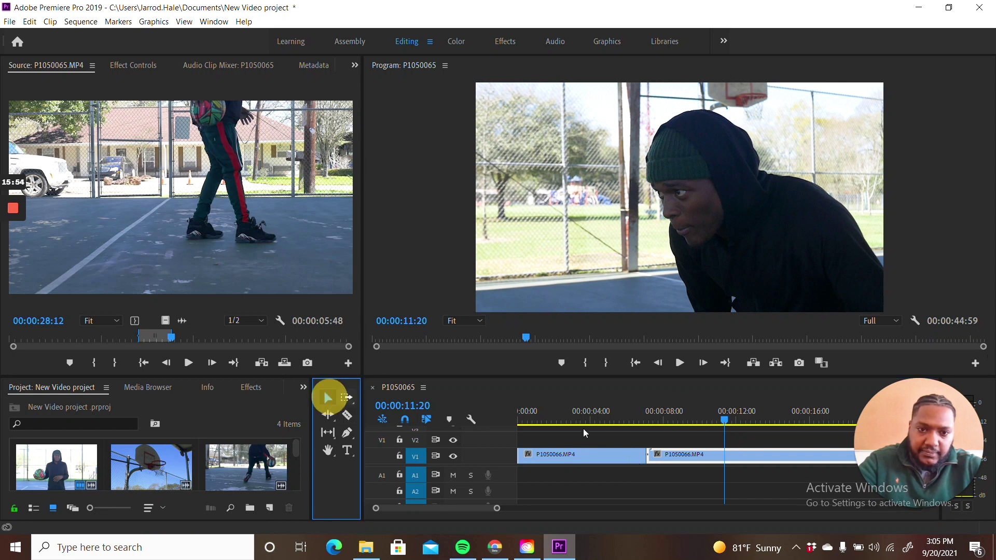
{"action": "left_click", "coordinate": [650, 457]}
{"action": "left_click_drag", "start_coordinate": [669, 459], "coordinate": [725, 459]}
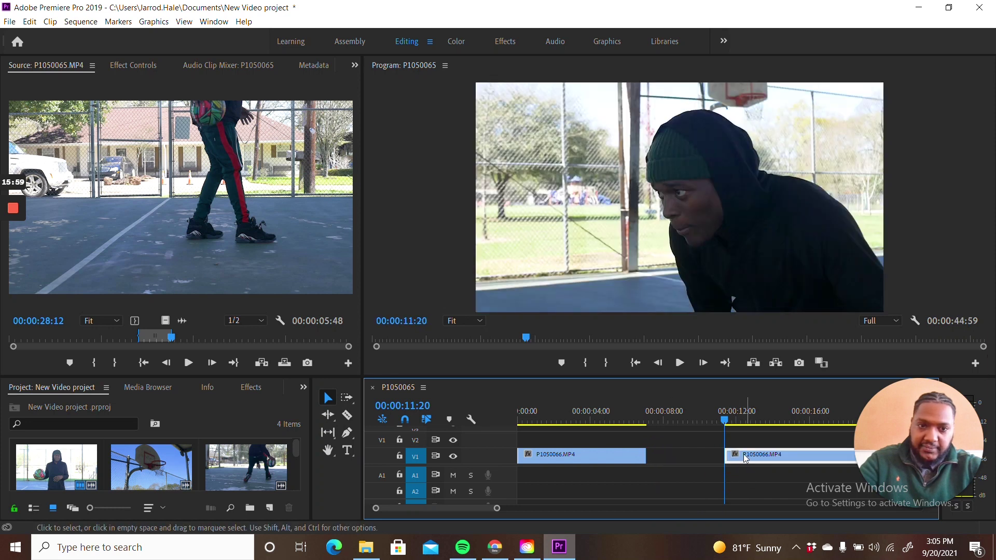
Close the gap between the two P1050066.MP4 segments on V1 and play across the cut from 00:00:06:07
{"action": "left_click", "coordinate": [696, 456]}
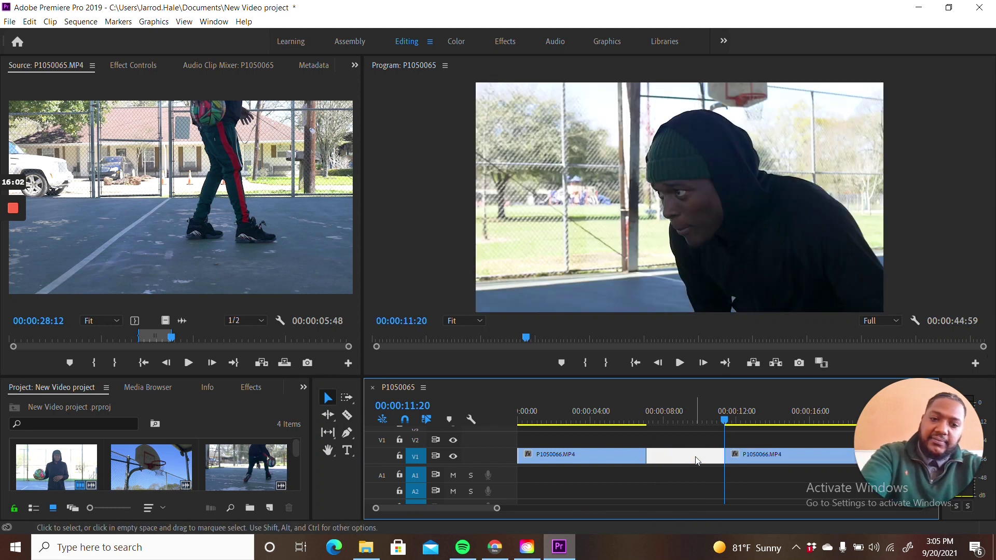
{"action": "key", "text": "Delete"}
{"action": "left_click", "coordinate": [629, 413]}
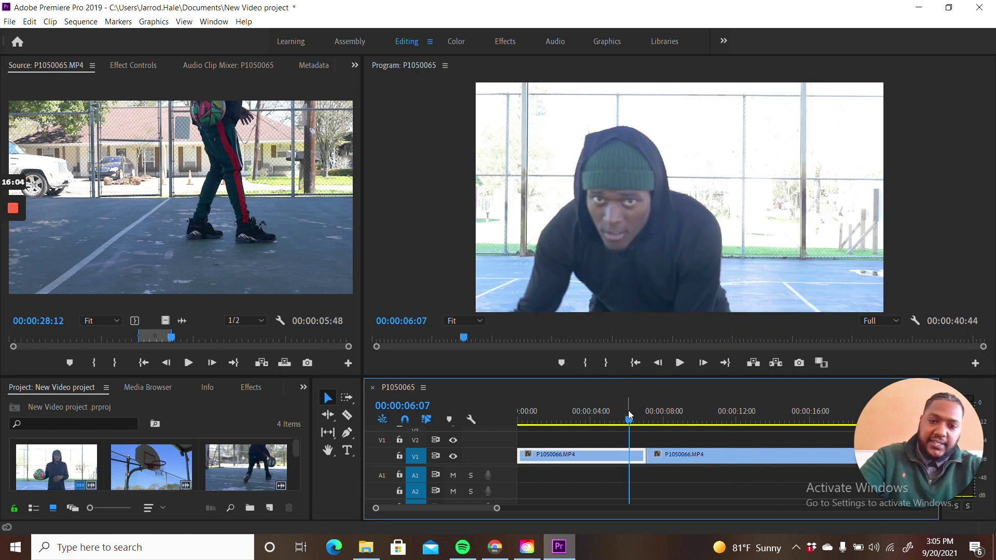
{"action": "key", "text": "space"}
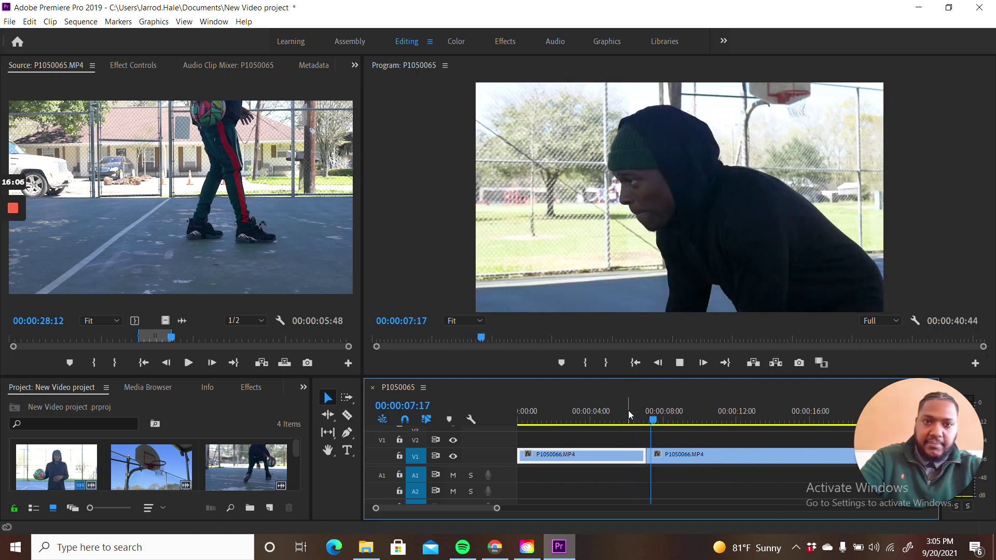